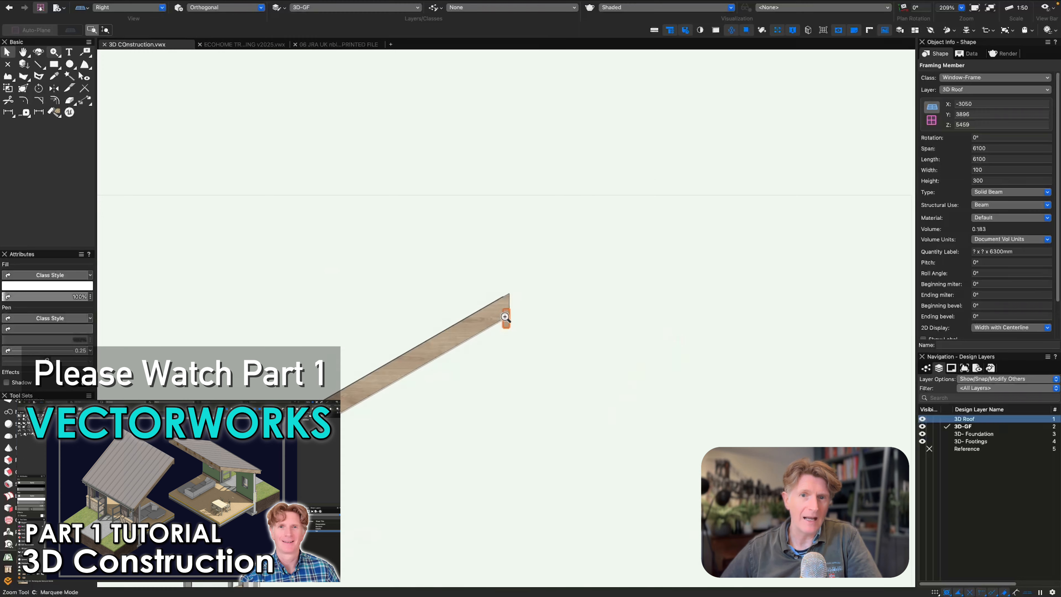
pyautogui.moveTo(426, 240); pyautogui.dragTo(585, 400)
pyautogui.keyDown('ctrl'); pyautogui.moveTo(531, 313); pyautogui.dragTo(515, 335, button='middle'); pyautogui.keyUp('ctrl')
pyautogui.scroll(-6, 516, 330)
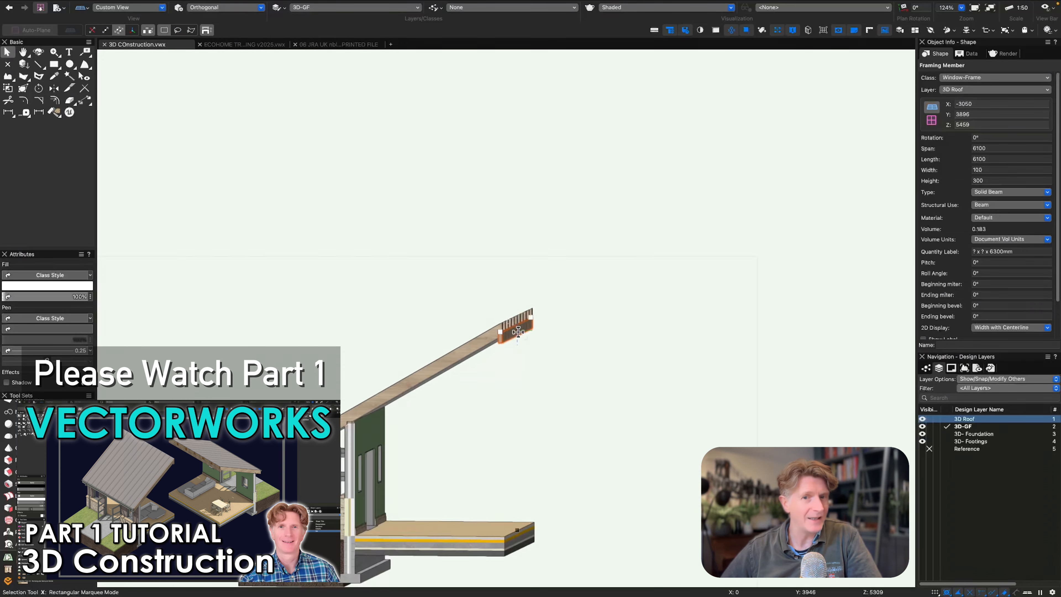
# In Top/Plan view, browse the resource library to the JRA Chairs symbols in 09 JRA 10 Chairs Pack 1.vwx.
pyautogui.click(520, 366)
pyautogui.press('0')
pyautogui.press('super+r')
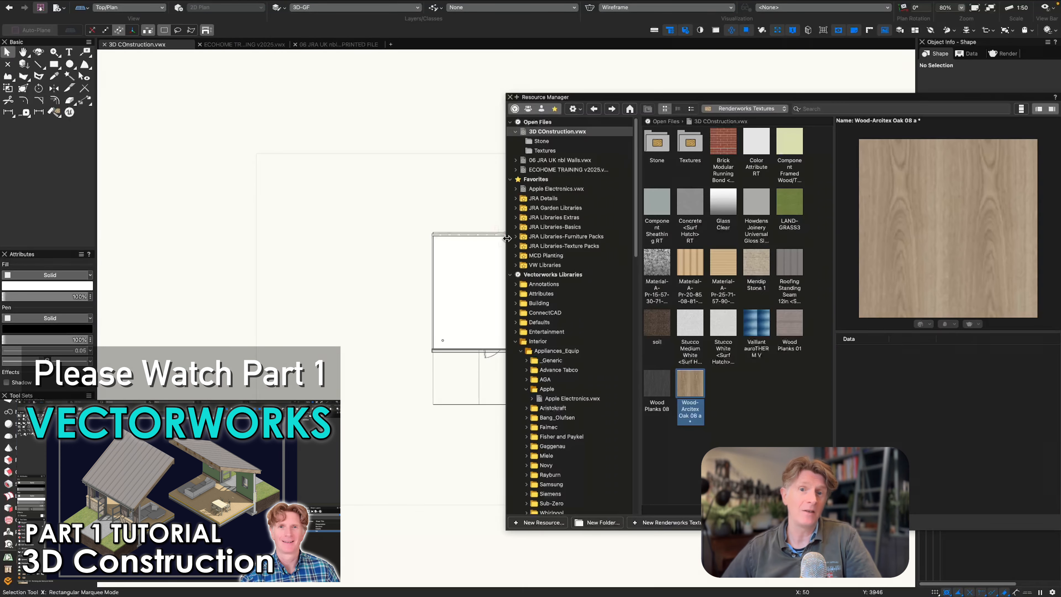
pyautogui.click(516, 236)
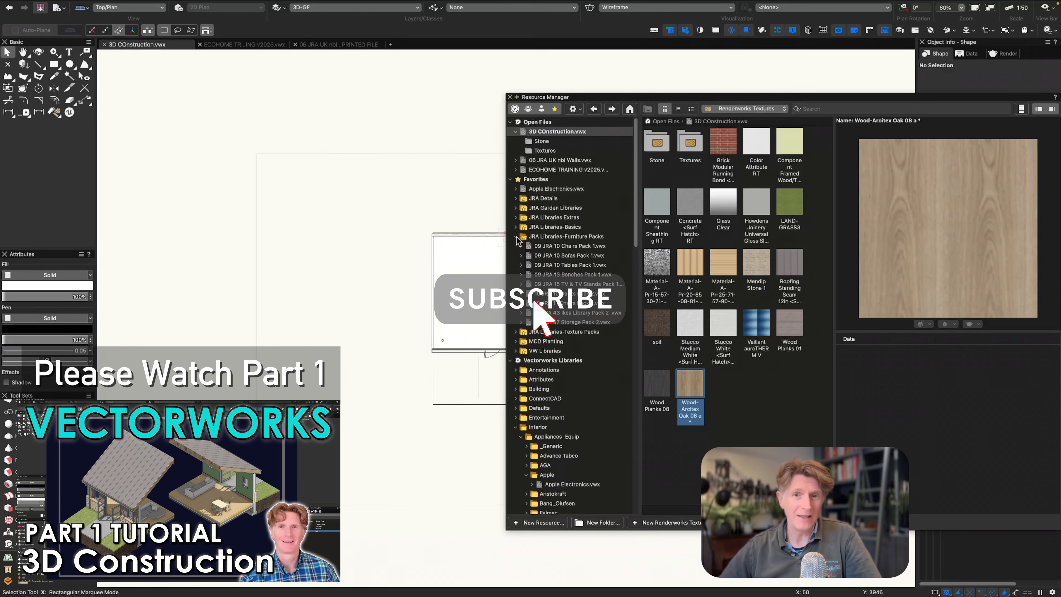
pyautogui.click(559, 247)
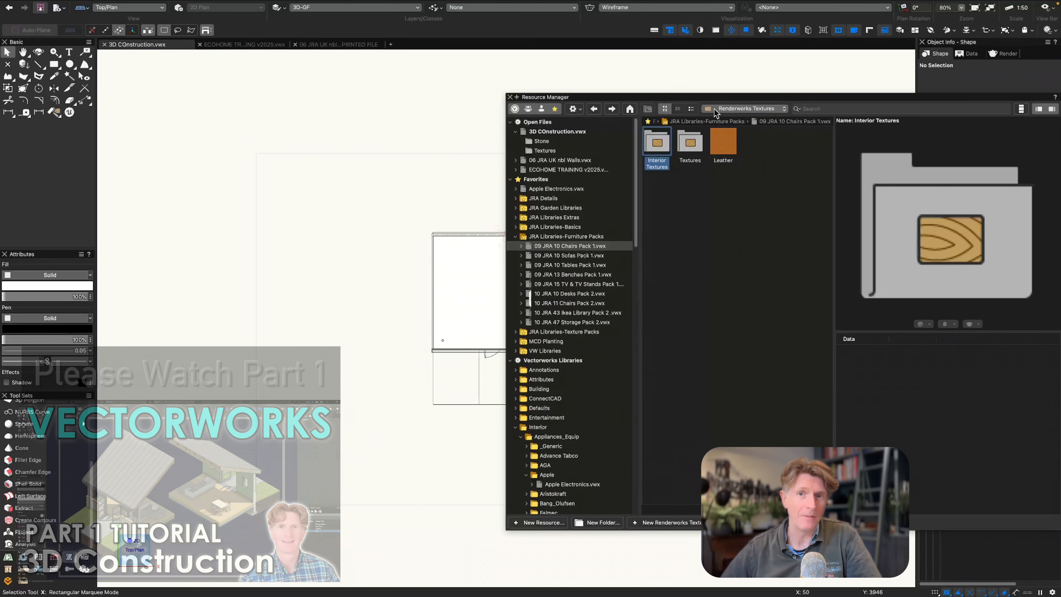
pyautogui.click(746, 108)
pyautogui.click(748, 155)
pyautogui.moveTo(686, 97); pyautogui.dragTo(485, 113)
pyautogui.doubleClick(489, 153)
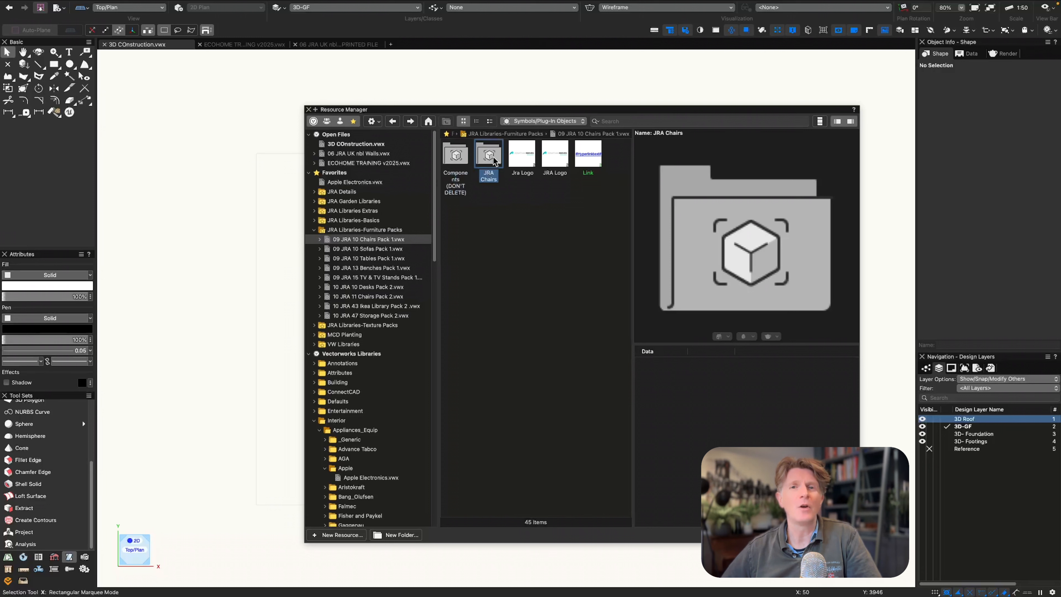
# Preview the chair symbols and place Chair 02 in the empty area west of the building plan.
pyautogui.press('Right')
pyautogui.press('Right')
pyautogui.press('Right')
pyautogui.press('Right')
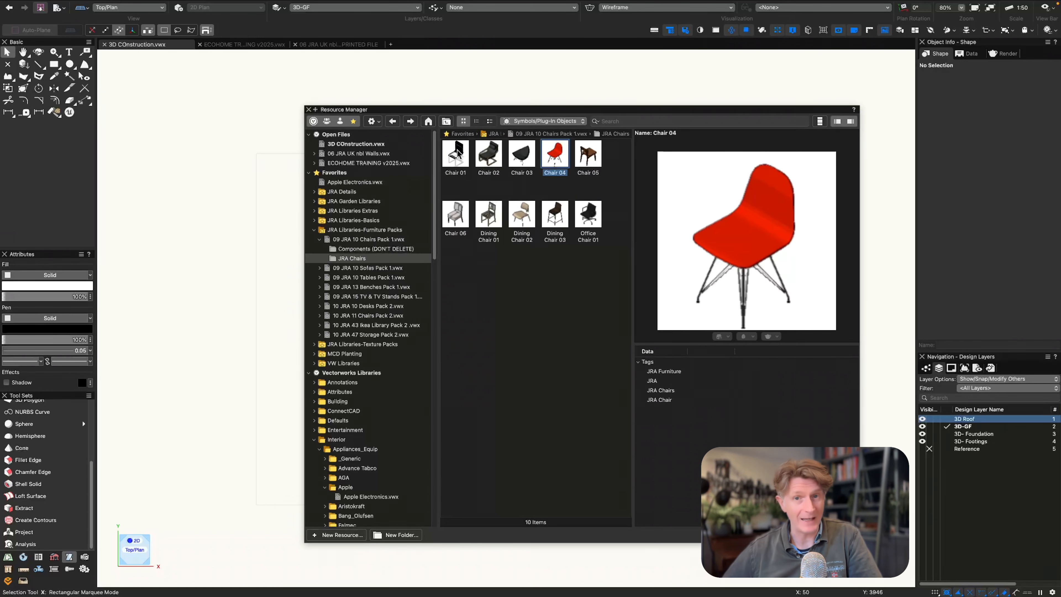
pyautogui.press('Left')
pyautogui.press('Left')
pyautogui.press('Left')
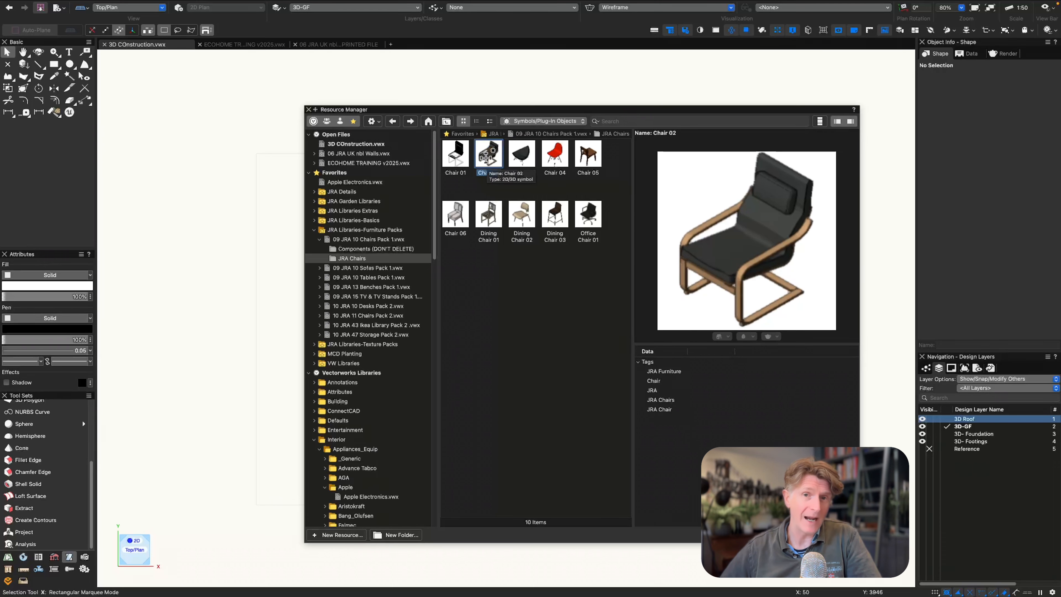
pyautogui.moveTo(487, 156)
pyautogui.mouseDown()
pyautogui.moveTo(334, 308)
pyautogui.moveTo(260, 307)
pyautogui.mouseUp()
# Place Gray Sofa 03 from 09 JRA 10 Sofas Pack 1.vwx north of the armchair, outside the building plan.
pyautogui.click(353, 290)
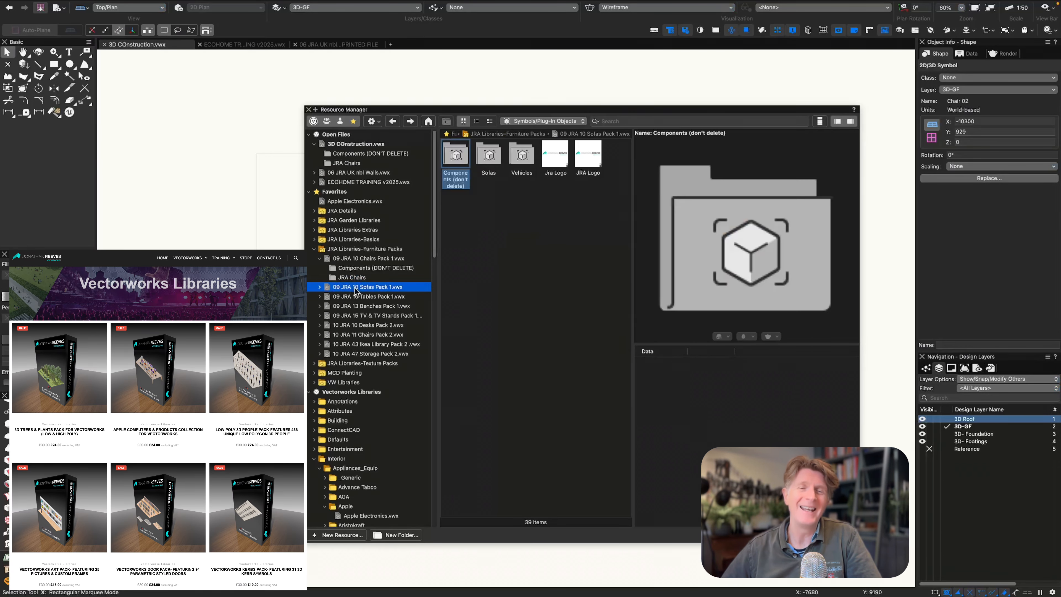
pyautogui.doubleClick(489, 156)
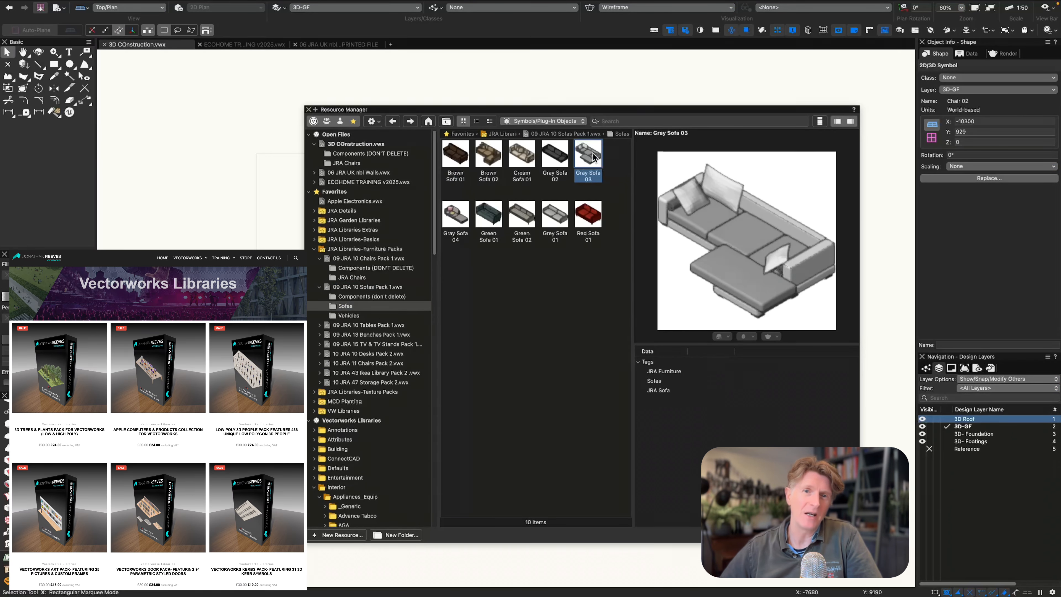
pyautogui.moveTo(578, 170); pyautogui.dragTo(275, 245)
# Place Dining Table 01, a TV stand and TV 02 from the JRA furniture packs in a column south of the armchair.
pyautogui.moveTo(488, 154); pyautogui.dragTo(271, 335)
pyautogui.moveTo(488, 213); pyautogui.dragTo(266, 398)
pyautogui.click(364, 419)
pyautogui.moveTo(488, 155); pyautogui.dragTo(256, 431)
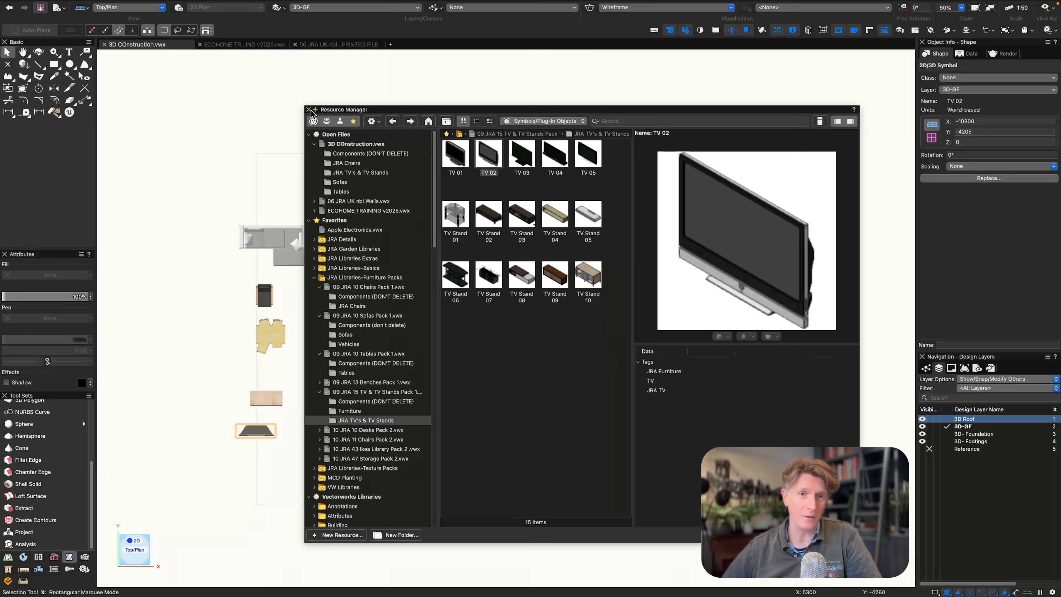
pyautogui.click(309, 110)
# Assign all the placed furniture symbols to a new design layer named 3D Furniture.
pyautogui.moveTo(208, 195); pyautogui.dragTo(336, 462)
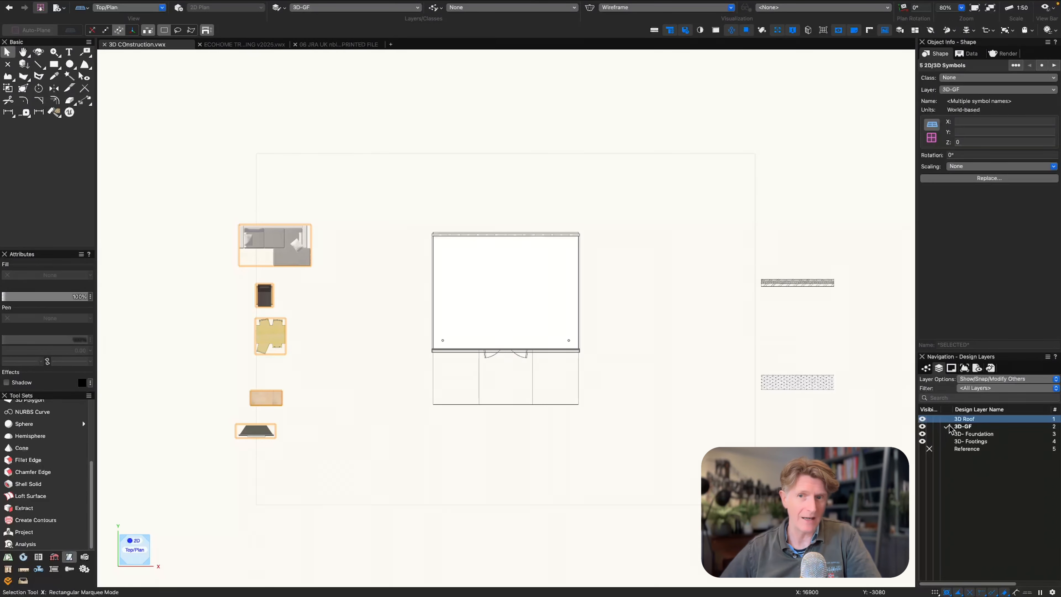
pyautogui.click(961, 89)
pyautogui.click(959, 111)
pyautogui.write('3')
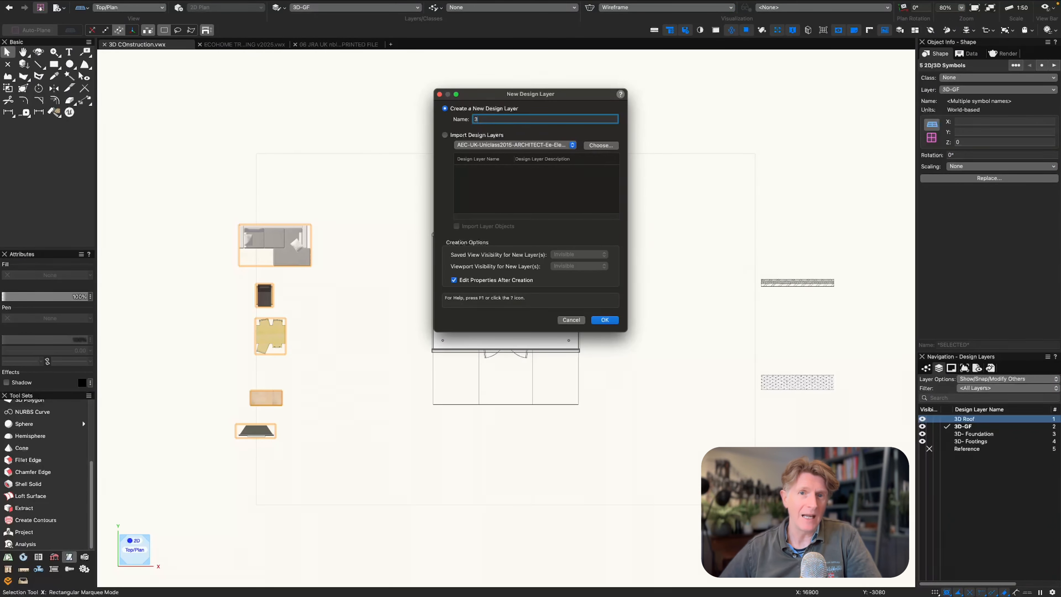
pyautogui.write('D Furniture')
pyautogui.press('Return')
# Move the dining table and the sofa into the room, and rotate the sofa to -90°.
pyautogui.moveTo(271, 336); pyautogui.dragTo(463, 253)
pyautogui.moveTo(291, 245); pyautogui.dragTo(568, 289)
pyautogui.press('super+l')
pyautogui.press('super+l')
pyautogui.press('super+l')
# Move the TV stand and TV against the entrance wall inside the room and turn the TV by 180°.
pyautogui.moveTo(270, 402); pyautogui.dragTo(460, 312)
pyautogui.moveTo(256, 432); pyautogui.dragTo(507, 298)
pyautogui.press('super+l')
pyautogui.press('super+l')
# Move the armchair into the room, between the sofa and the dining table.
pyautogui.scroll(2, 376, 333)
pyautogui.moveTo(373, 266); pyautogui.dragTo(559, 323)
pyautogui.moveTo(511, 300); pyautogui.dragTo(512, 318)
pyautogui.moveTo(199, 270); pyautogui.dragTo(574, 222)
# View the furnished room in Right Rear Isometric and delete the armchair.
pyautogui.press('9')
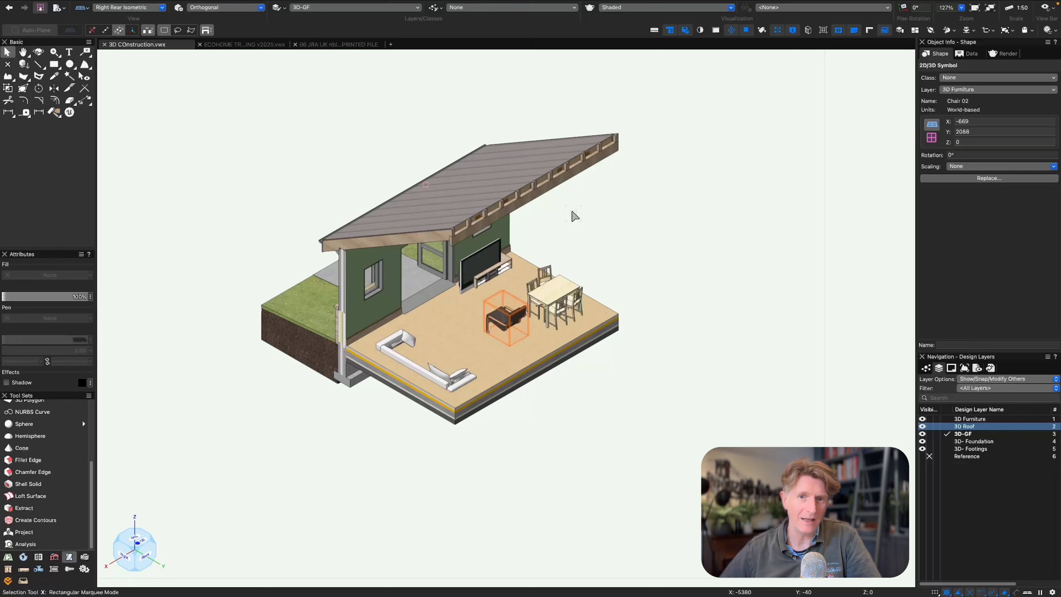
pyautogui.hotkey('shift', 'c')
pyautogui.press('Delete')
pyautogui.press('x')
# Raise the sofa vertically in the Right view so that it stands on the finished floor.
pyautogui.click(464, 375)
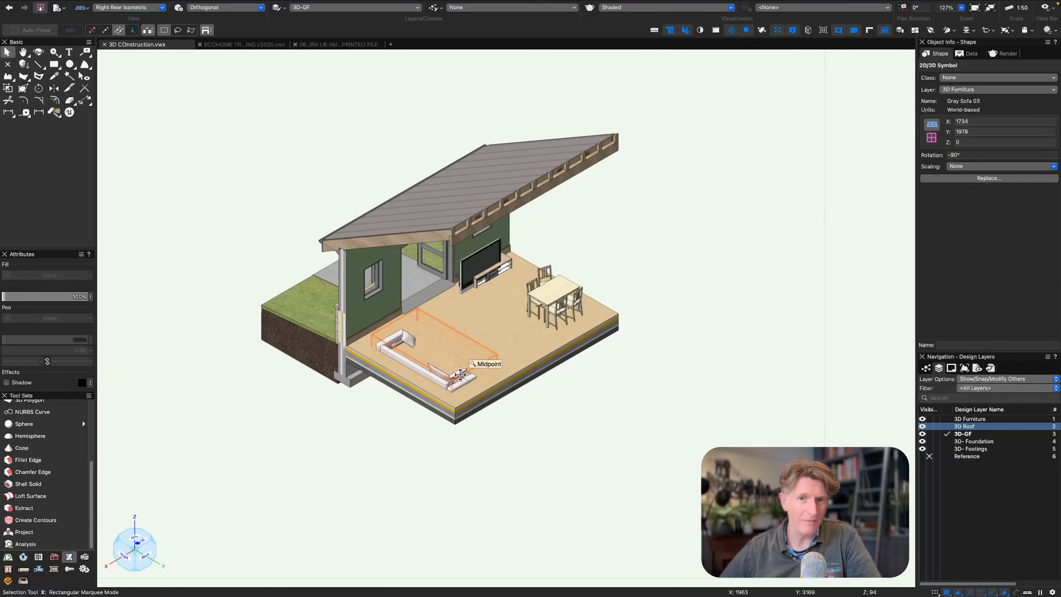
pyautogui.press('2')
pyautogui.press('6')
pyautogui.scroll(3, 460, 372)
pyautogui.press('b')
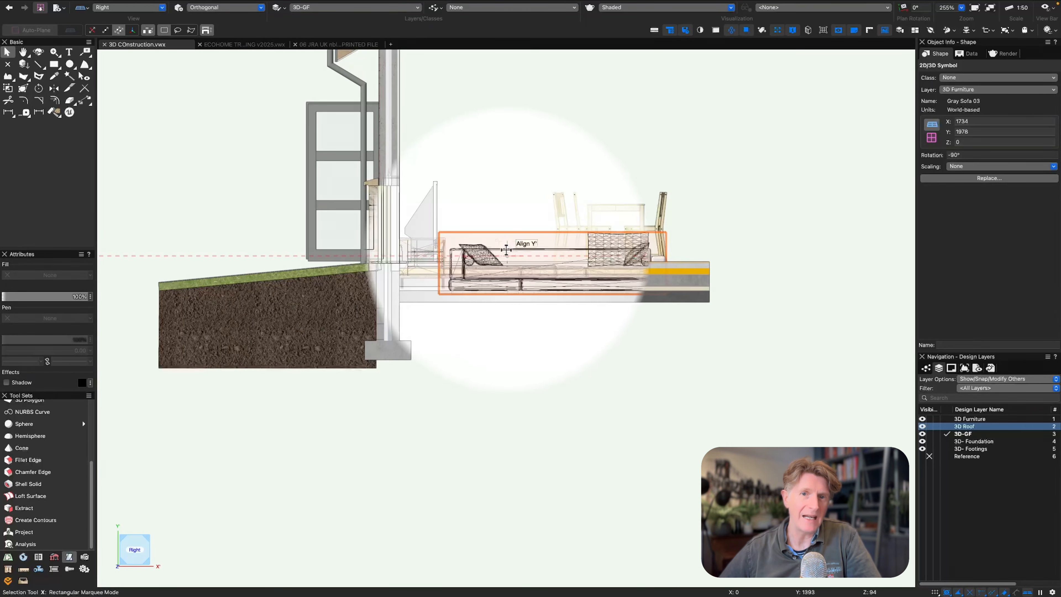
pyautogui.moveTo(502, 252); pyautogui.dragTo(502, 149)
# Adjust the heights of the TV and its stand so they sit on the finished floor.
pyautogui.click(473, 198)
pyautogui.moveTo(459, 189); pyautogui.dragTo(447, 261)
pyautogui.click(424, 240)
pyautogui.keyDown('shift'); pyautogui.click(422, 242); pyautogui.keyUp('shift')
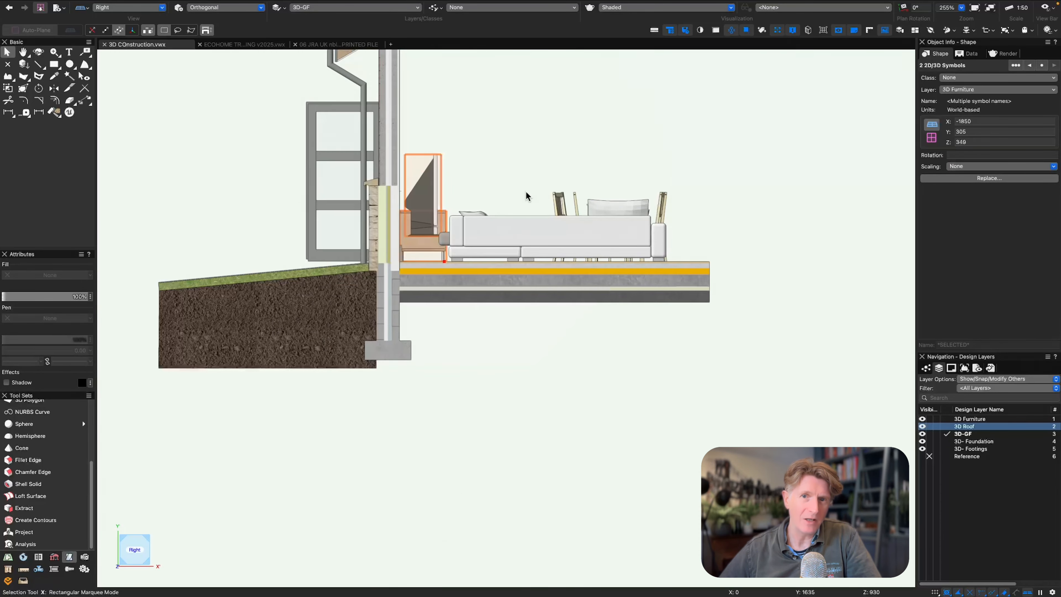
# Delete the TV and the TV stand from the room.
pyautogui.keyDown('ctrl'); pyautogui.moveTo(587, 348); pyautogui.dragTo(521, 372, button='middle'); pyautogui.keyUp('ctrl')
pyautogui.click(718, 163)
pyautogui.click(567, 129)
pyautogui.press('Delete')
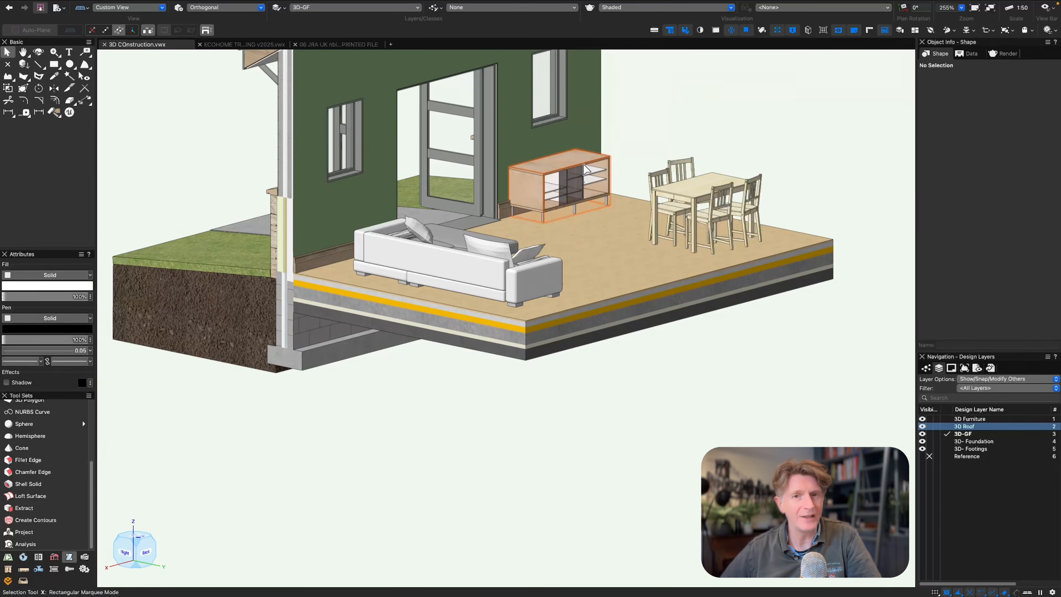
pyautogui.click(571, 168)
pyautogui.press('Delete')
# Rotate the sofa by 180° in Top/Plan view so its rotation is 90°.
pyautogui.moveTo(522, 267); pyautogui.dragTo(410, 410, button='middle')
pyautogui.click(420, 375)
pyautogui.press('super+5')
pyautogui.press('super+l')
pyautogui.press('super+l')
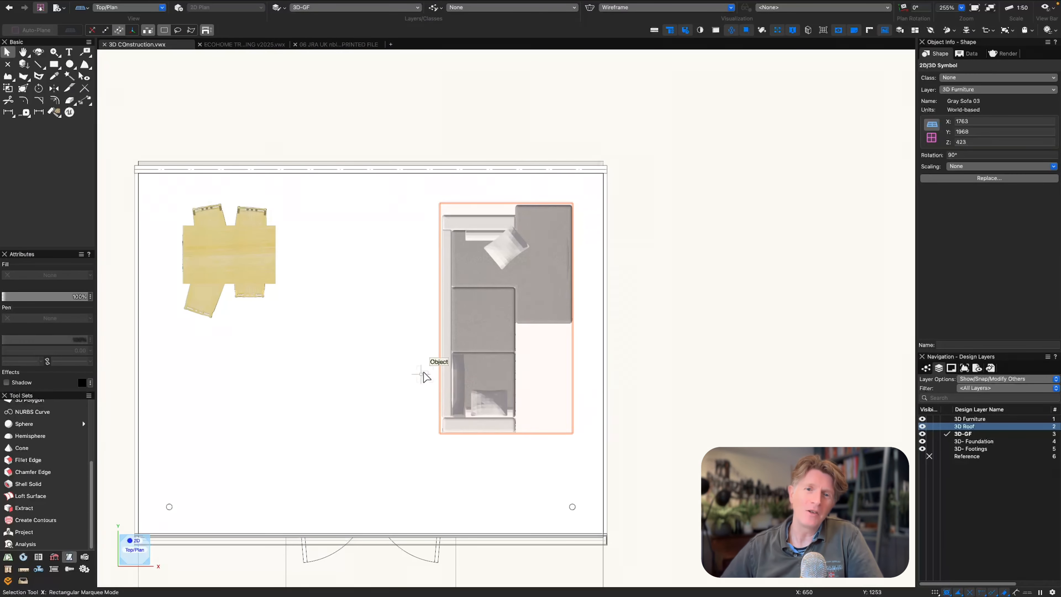
# Filter the classes by "jra", make the JRA Symbol Graphic class visible and the Render class invisible, and check the furniture in plan.
pyautogui.click(926, 367)
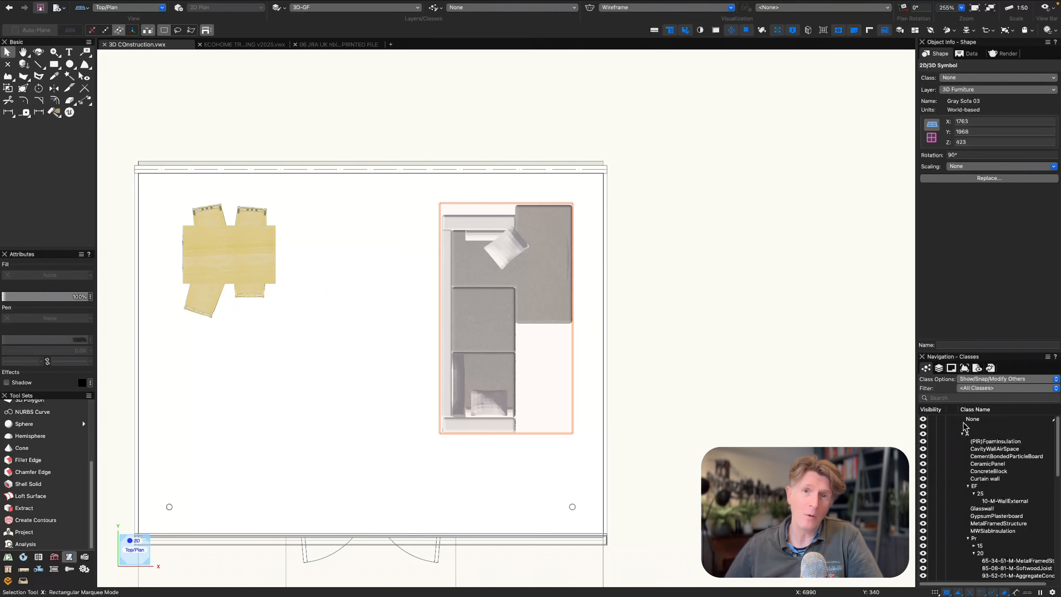
pyautogui.click(947, 397)
pyautogui.write('jra')
pyautogui.click(932, 433)
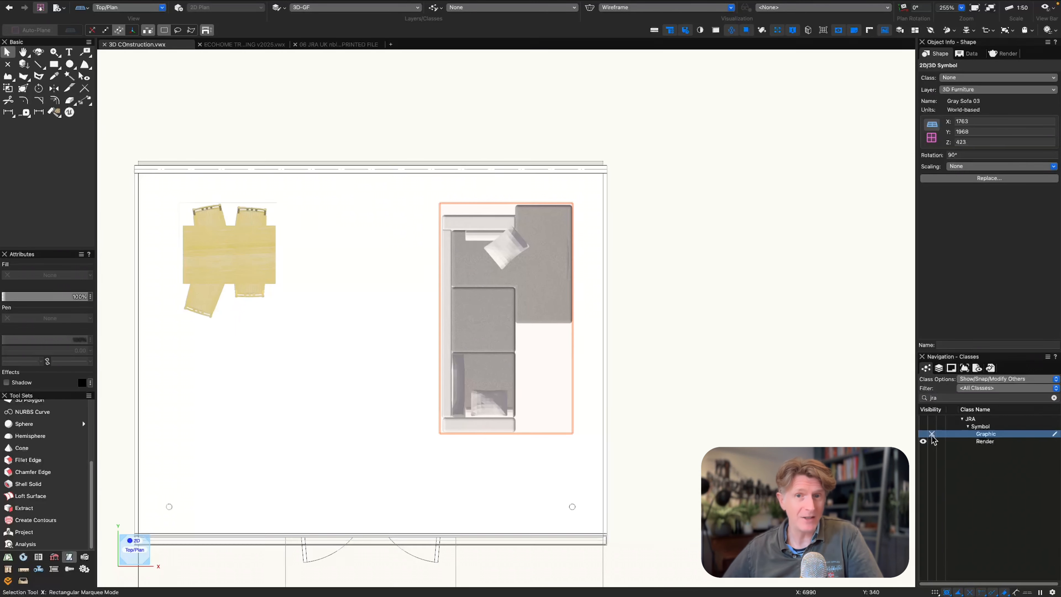
pyautogui.click(931, 441)
pyautogui.click(923, 434)
pyautogui.click(840, 316)
pyautogui.keyDown('super'); pyautogui.moveTo(400, 346); pyautogui.dragTo(599, 351, button='middle'); pyautogui.keyUp('super')
pyautogui.press('0')
pyautogui.click(458, 202)
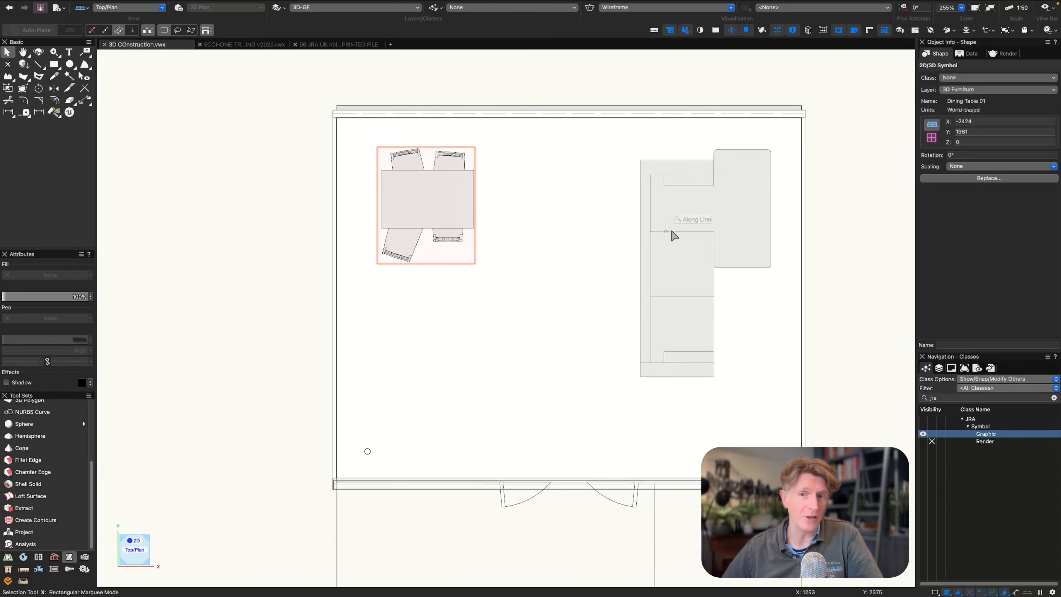
# Show the design layers list and inspect the furnished building in 3D, ending in a Right Isometric view.
pyautogui.click(938, 369)
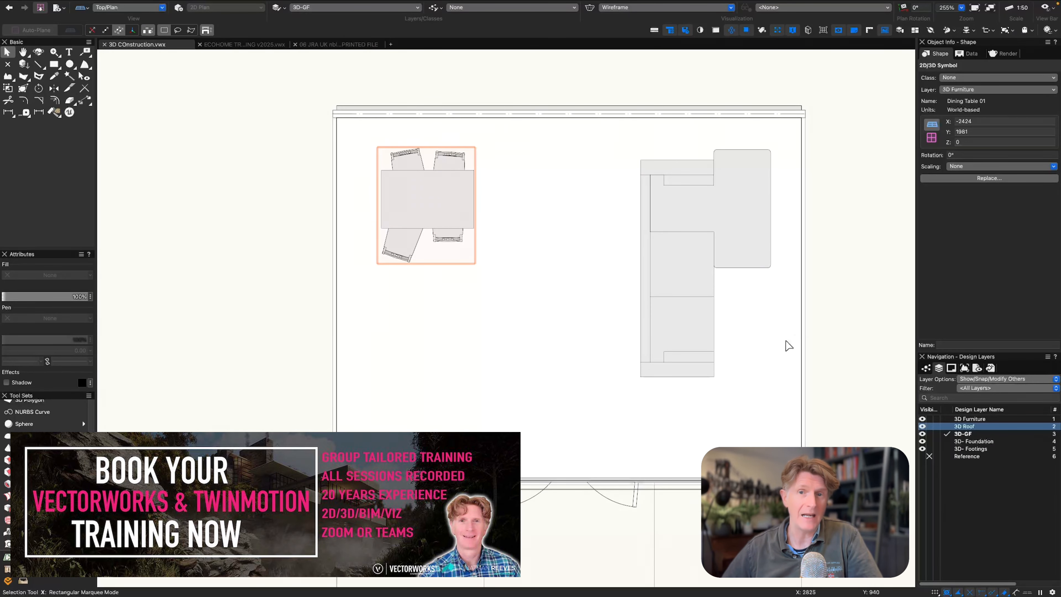
pyautogui.click(784, 341)
pyautogui.click(654, 234)
pyautogui.keyDown('shift'); pyautogui.click(421, 210); pyautogui.keyUp('shift')
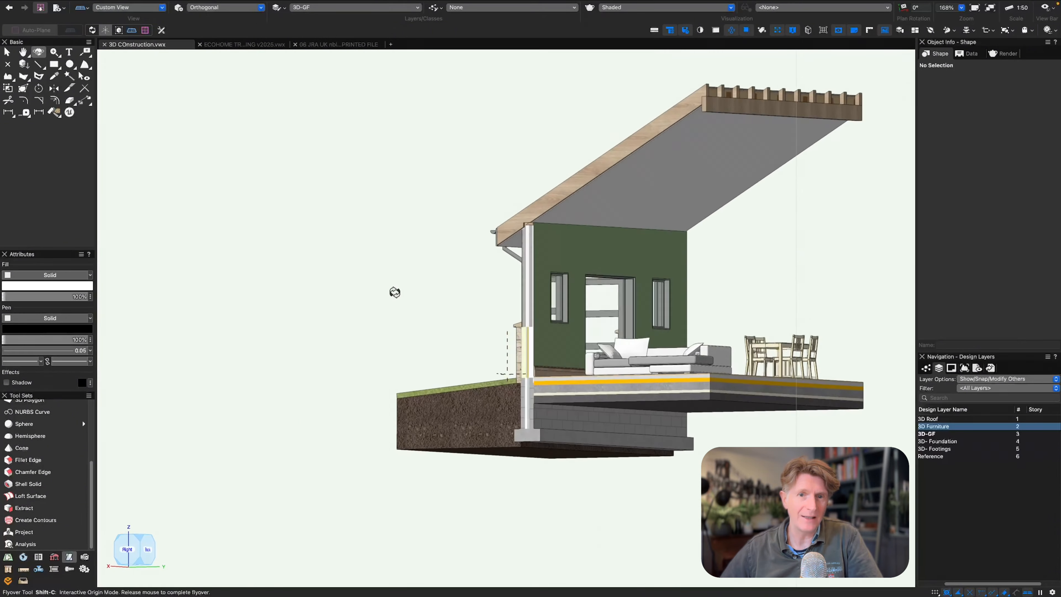
pyautogui.moveTo(393, 293); pyautogui.dragTo(360, 306, button='middle')
pyautogui.press('3')
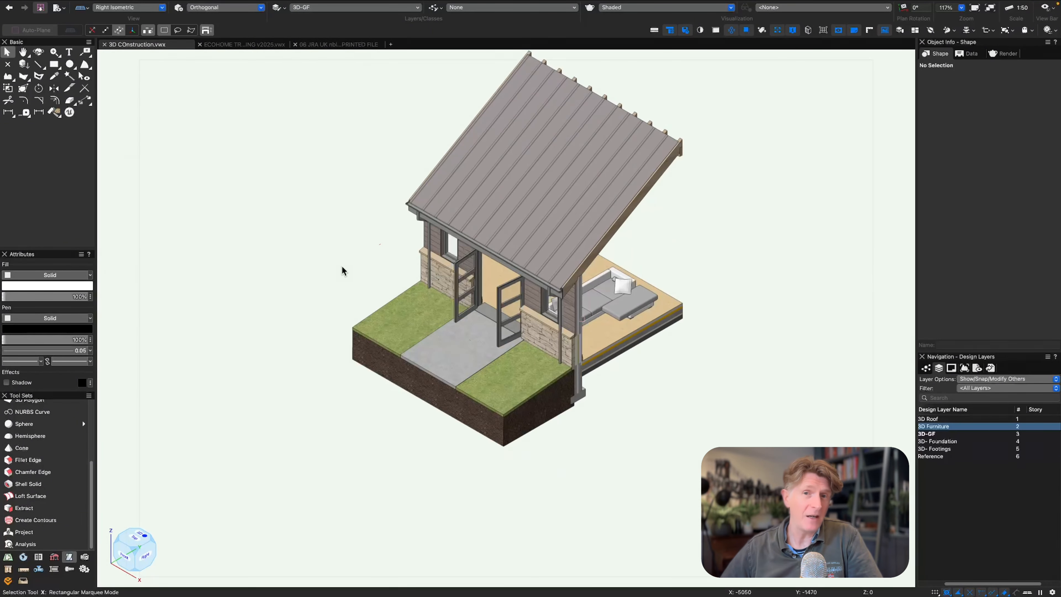
pyautogui.moveTo(329, 221); pyautogui.dragTo(325, 284, button='middle')
# Open 25 JRA Heliodons.vwx from the JRA basics library and select all its heliodons.
pyautogui.moveTo(79, 4)
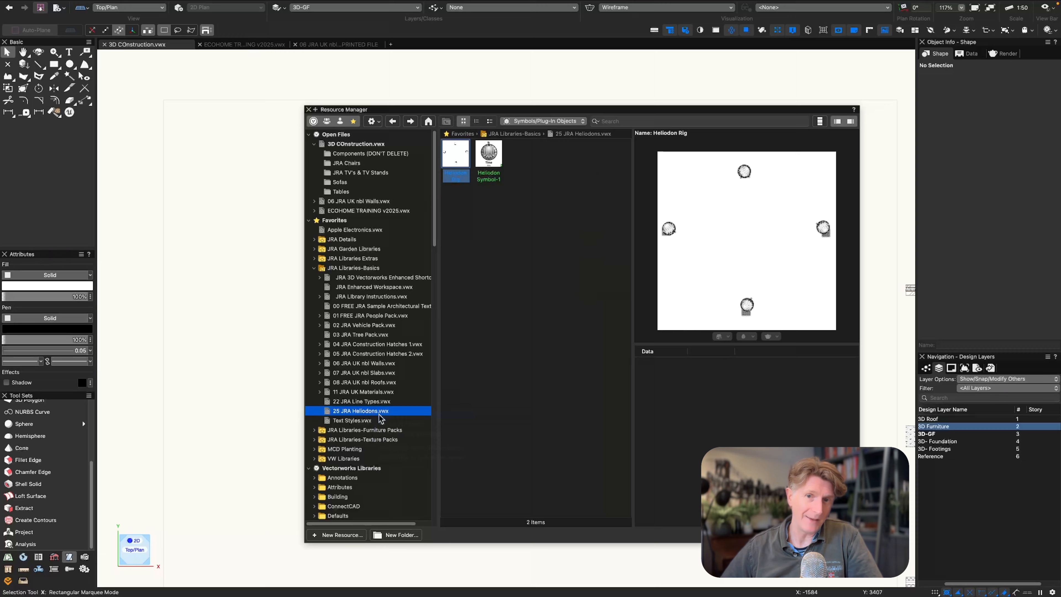
pyautogui.doubleClick(379, 413)
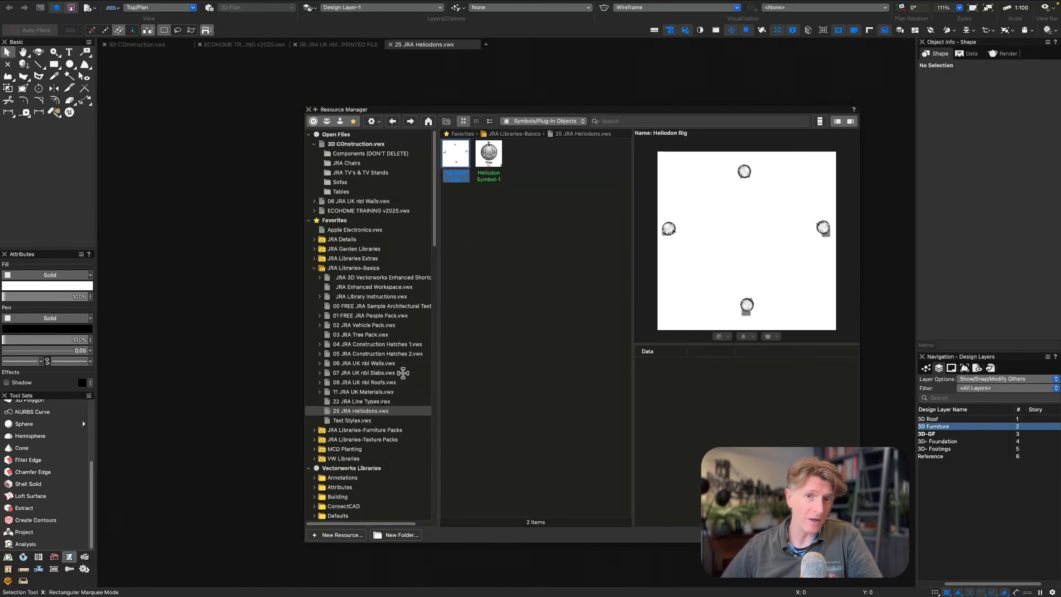
pyautogui.press('super+r')
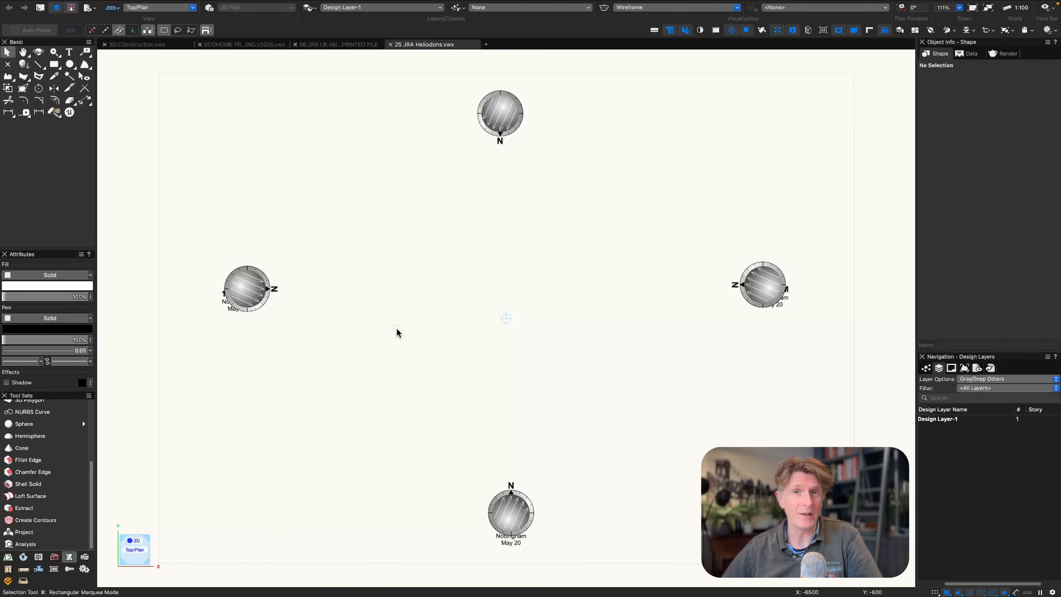
pyautogui.press('super+a')
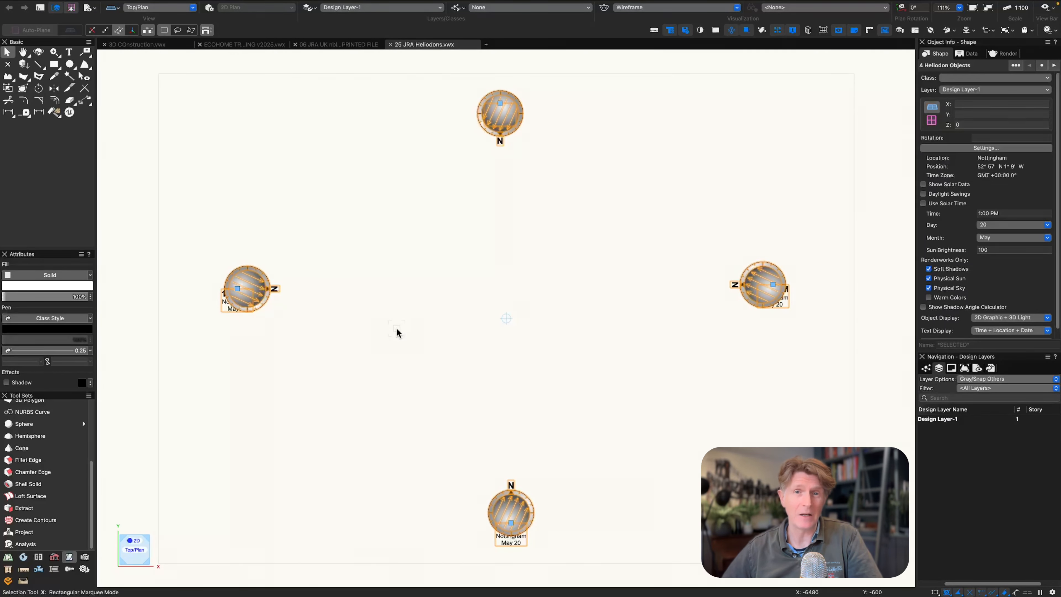
# Return to the building model and paste the heliodons around the building plan.
pyautogui.click(158, 45)
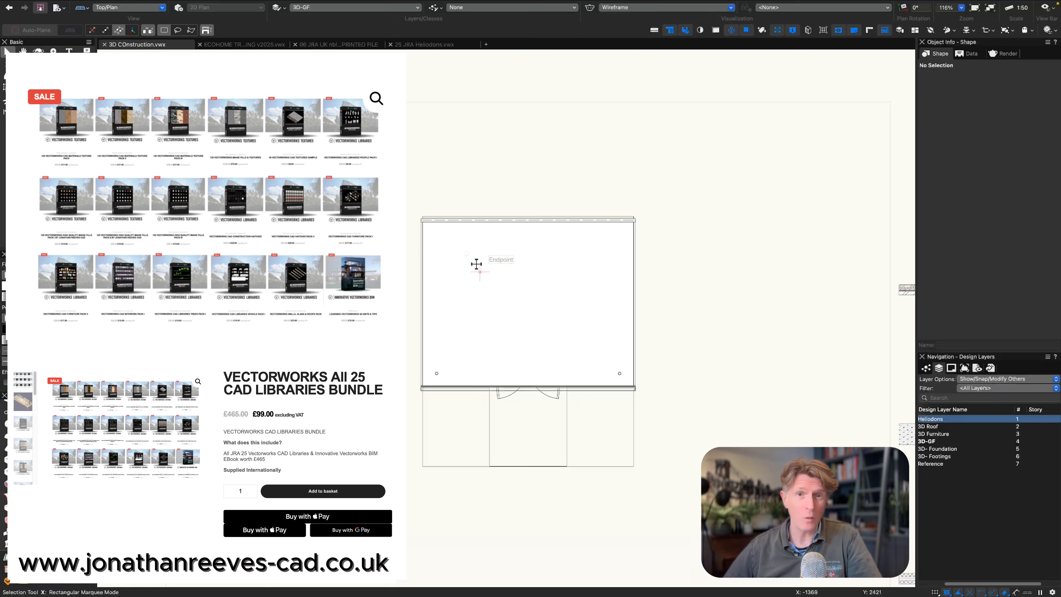
pyautogui.scroll(-3, 476, 265)
pyautogui.press('super+v')
pyautogui.moveTo(501, 396); pyautogui.dragTo(501, 397)
pyautogui.click(396, 251)
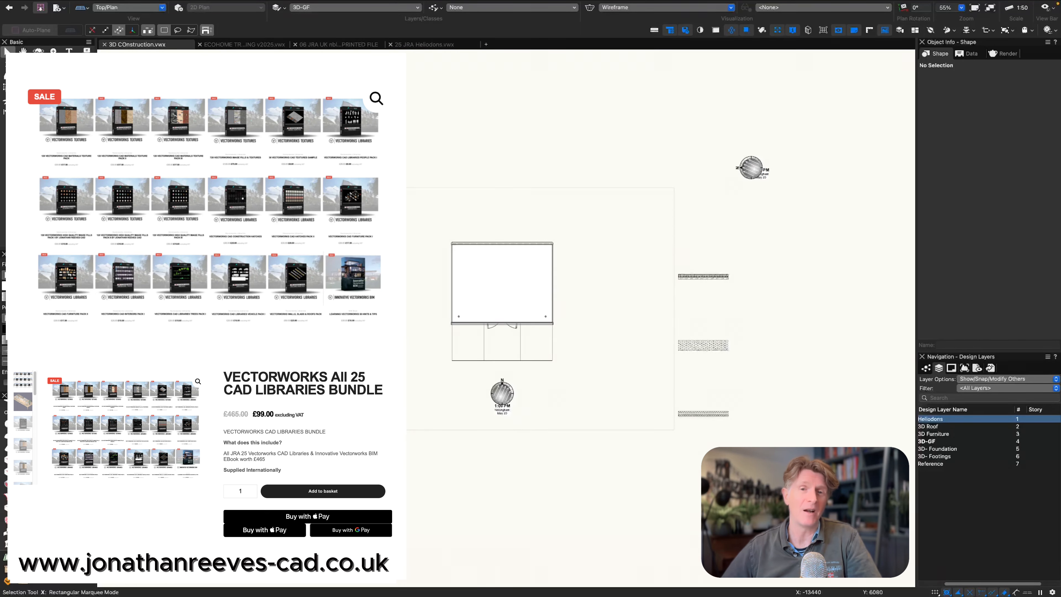
# Delete the surplus heliodons, keeping only the one in front of the entrance.
pyautogui.moveTo(431, 161); pyautogui.dragTo(422, 262, button='middle')
pyautogui.click(742, 269)
pyautogui.press('Delete')
pyautogui.moveTo(587, 294); pyautogui.dragTo(735, 541)
pyautogui.press('Delete')
# Assign the remaining front heliodon to the Heliodons design layer and view the model in Right Isometric.
pyautogui.click(493, 495)
pyautogui.click(978, 90)
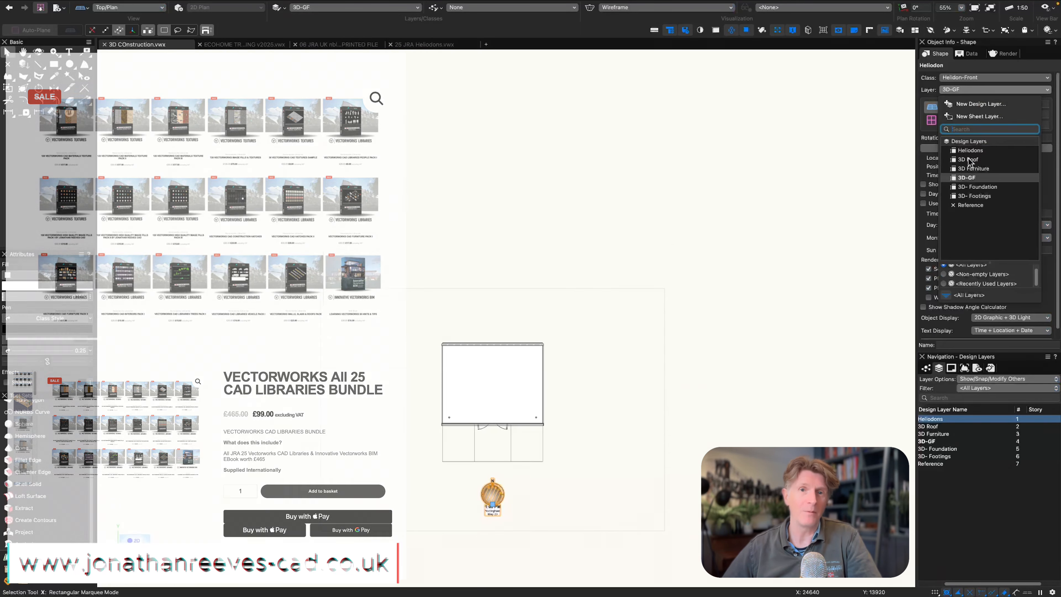
pyautogui.click(970, 152)
pyautogui.press('3')
pyautogui.scroll(3, 626, 349)
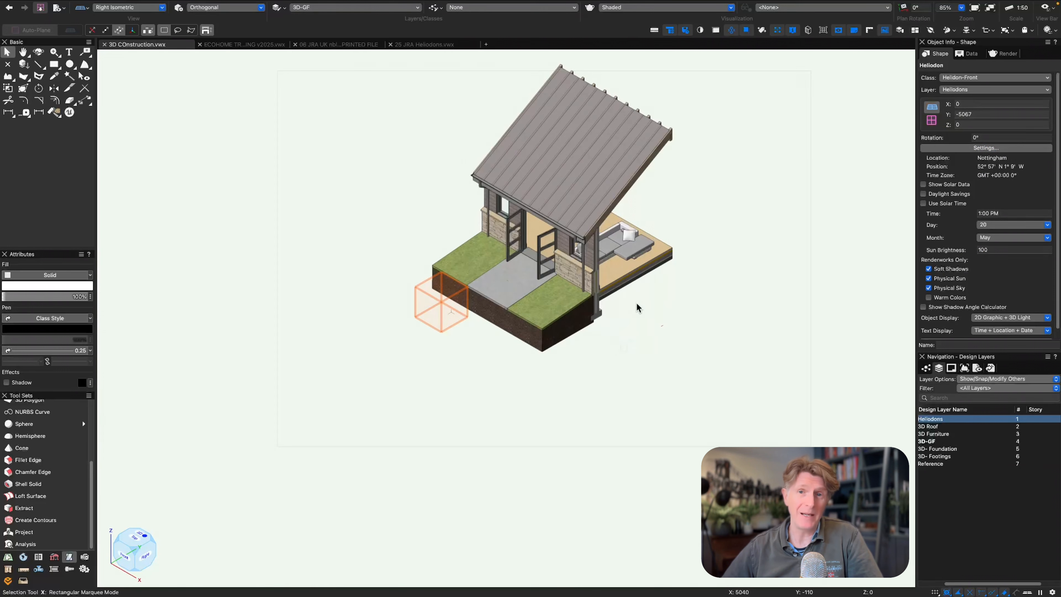
# Open the Shaded rendering options and set the shadow quality to High.
pyautogui.click(716, 7)
pyautogui.click(650, 178)
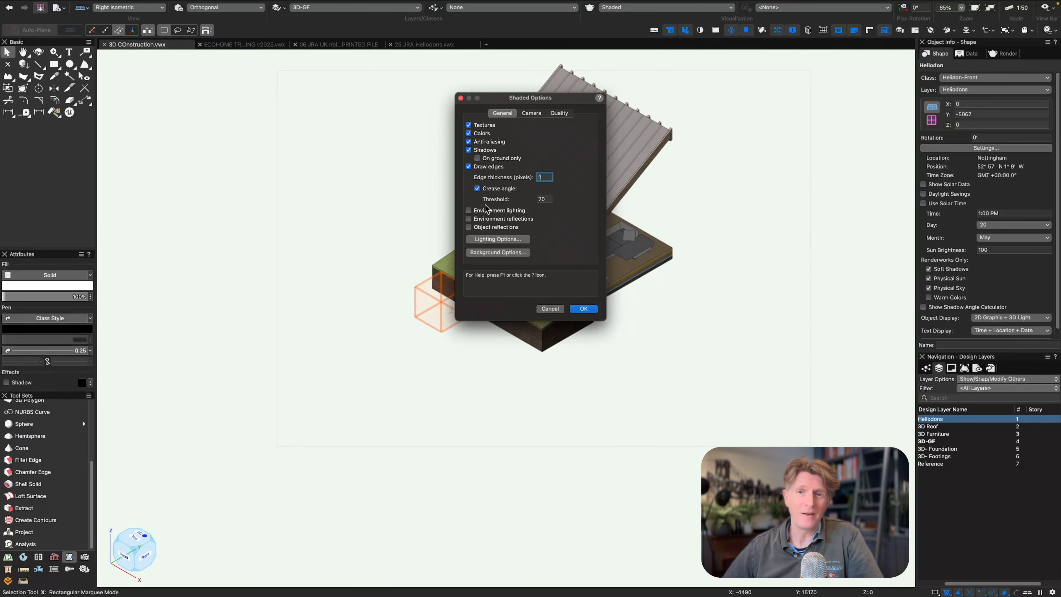
pyautogui.moveTo(552, 98); pyautogui.dragTo(792, 181)
pyautogui.click(799, 195)
pyautogui.click(796, 219)
pyautogui.click(775, 237)
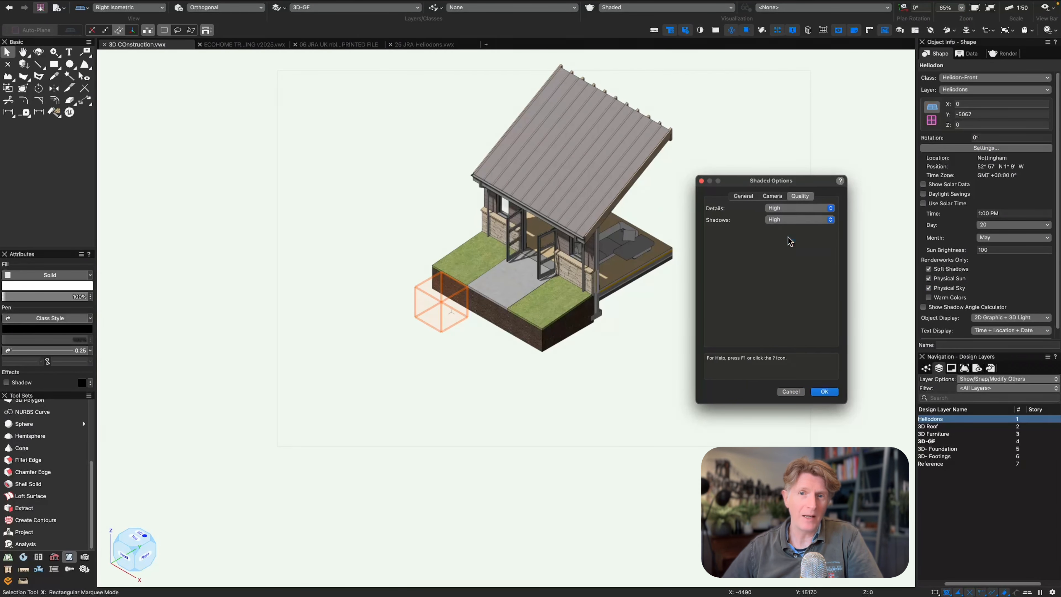
# Increase the light brightness in the Shaded lighting options, with environment reflections and object reflections enabled.
pyautogui.click(743, 195)
pyautogui.click(739, 322)
pyautogui.moveTo(254, 228); pyautogui.dragTo(268, 229)
pyautogui.click(344, 429)
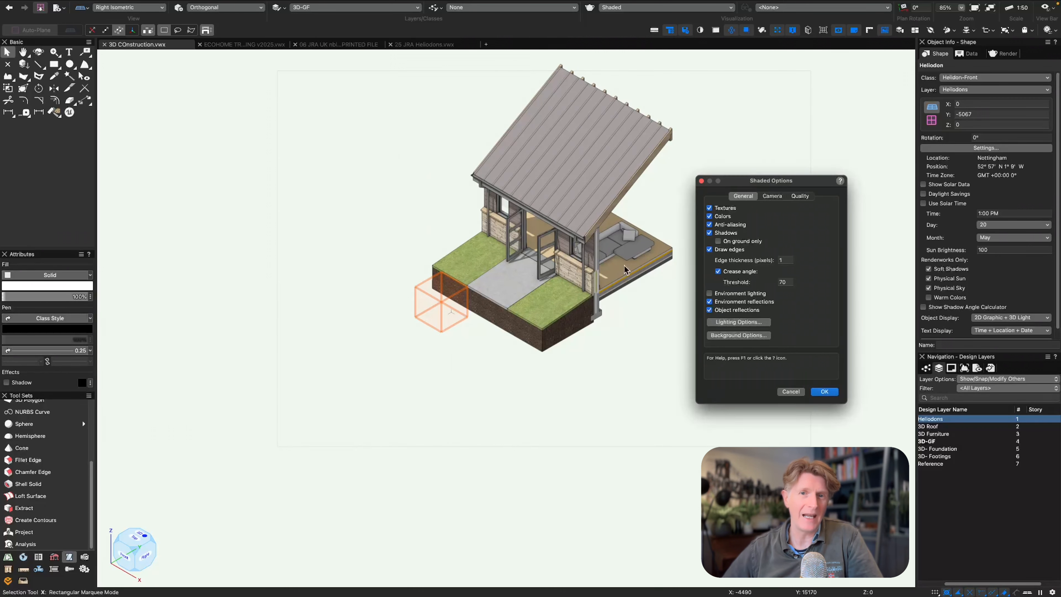
# Close the Shaded rendering options and fit the whole model in the view.
pyautogui.click(701, 181)
pyautogui.press('x')
pyautogui.press('x')
pyautogui.press('super+6')
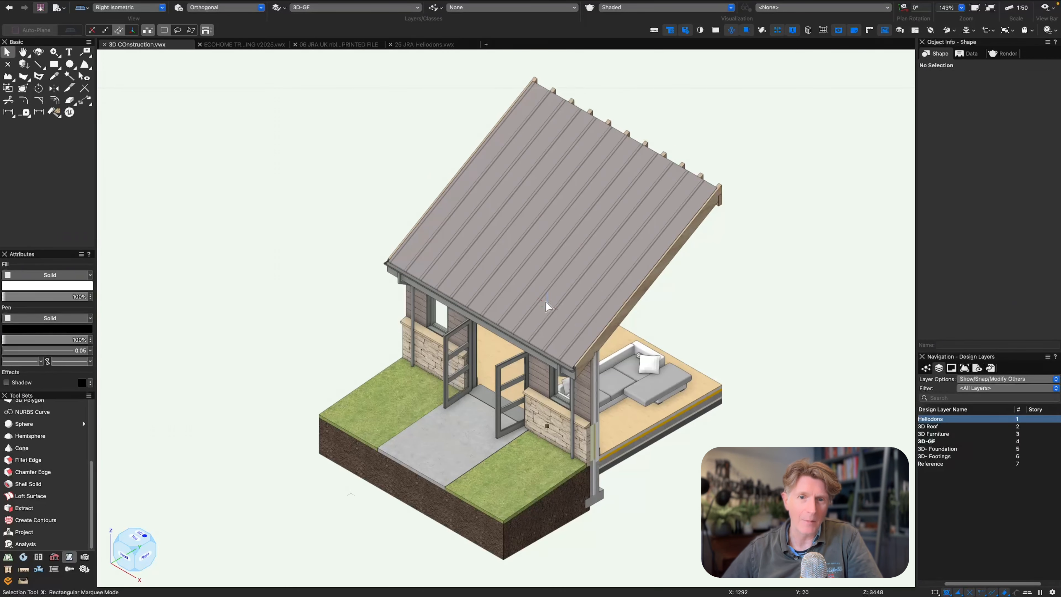
# Examine the model in Top/Plan and, in Shaded rendering, from the rear, looking at the sunlight and shadows on the furniture.
pyautogui.hotkey('shift', 'c')
pyautogui.press('F5')
pyautogui.press('x')
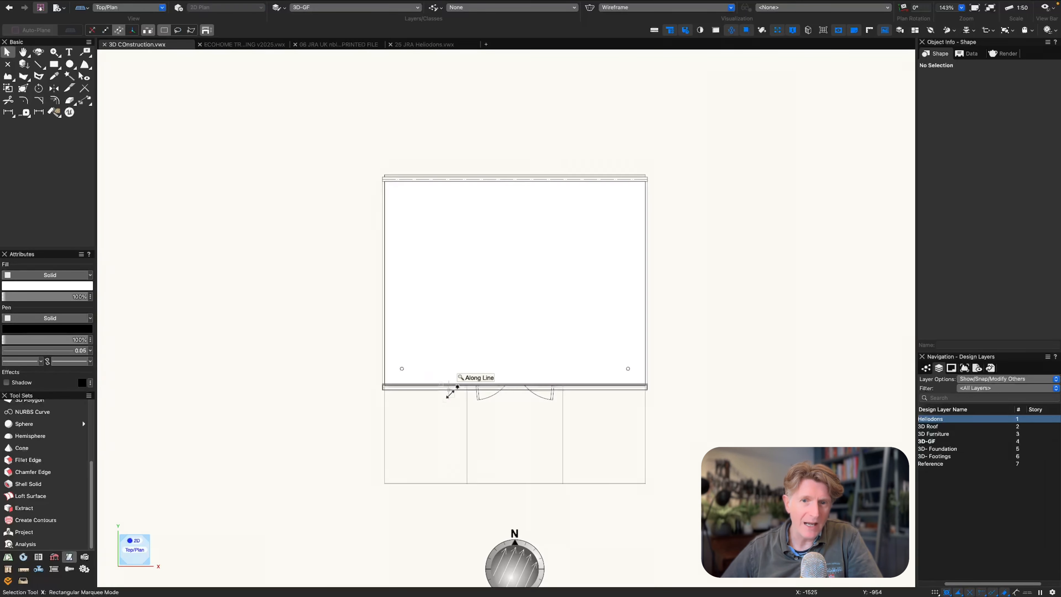
pyautogui.click(499, 429)
pyautogui.press('2')
pyautogui.hotkey('shift', 'c')
pyautogui.moveTo(540, 389)
pyautogui.mouseDown()
pyautogui.moveTo(498, 407)
pyautogui.moveTo(501, 422)
pyautogui.mouseUp()
pyautogui.click(668, 7)
pyautogui.click(646, 170)
pyautogui.click(468, 150)
pyautogui.click(583, 309)
pyautogui.moveTo(584, 268); pyautogui.dragTo(476, 261)
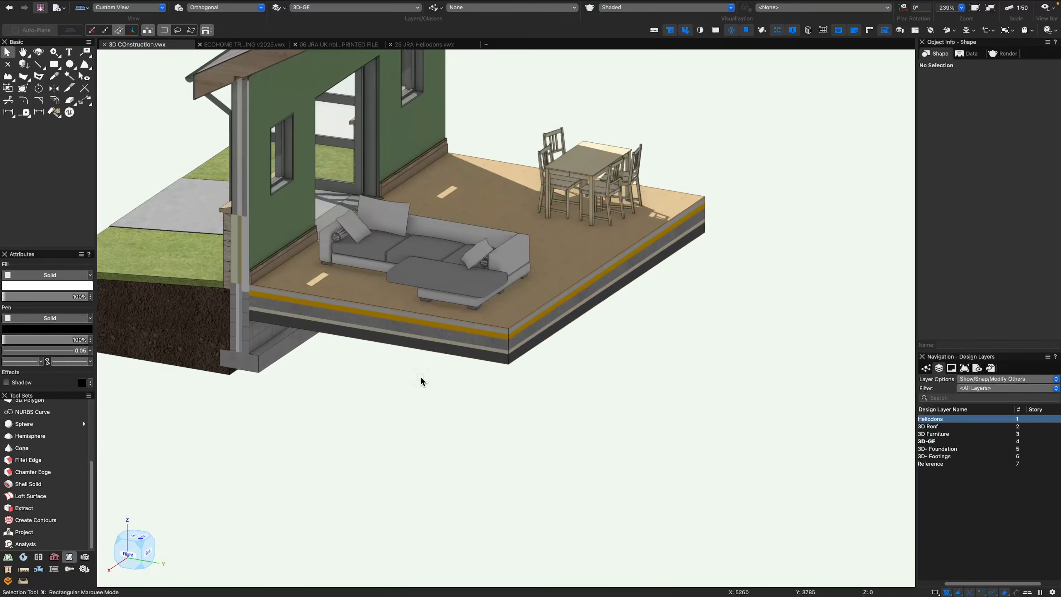
# Return the shaded model to the Right Isometric view.
pyautogui.moveTo(420, 377)
pyautogui.mouseDown(button='middle')
pyautogui.moveTo(525, 426)
pyautogui.moveTo(533, 483)
pyautogui.mouseUp(button='middle')
pyautogui.scroll(-2, 525, 426)
pyautogui.press('1')
pyautogui.press('3')
pyautogui.scroll(2, 496, 433)
pyautogui.click(109, 5)
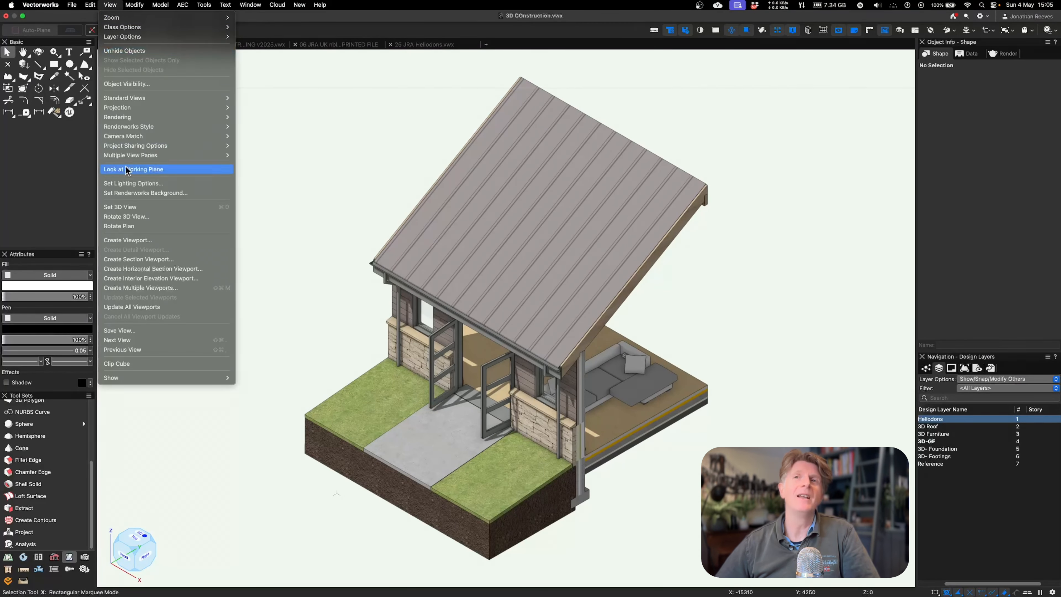
pyautogui.click(280, 185)
# Begin a viewport of the model on a new sheet layer titled Presentation with a raster rendering DPI of 300.
pyautogui.click(109, 5)
pyautogui.click(133, 209)
pyautogui.click(489, 143)
pyautogui.click(485, 152)
pyautogui.press('Tab')
pyautogui.write('Presentation')
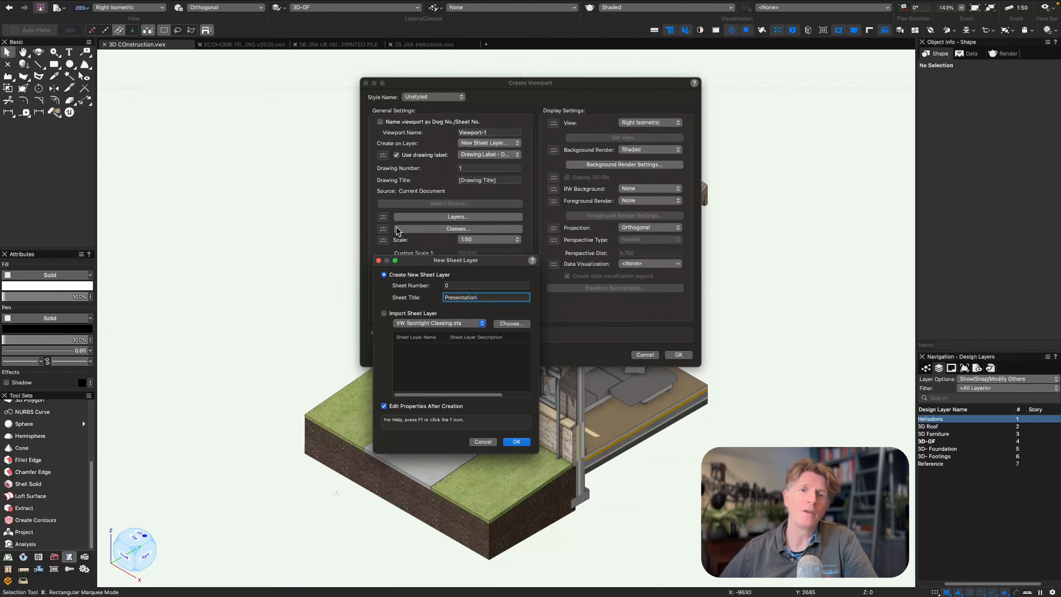
pyautogui.press('Return')
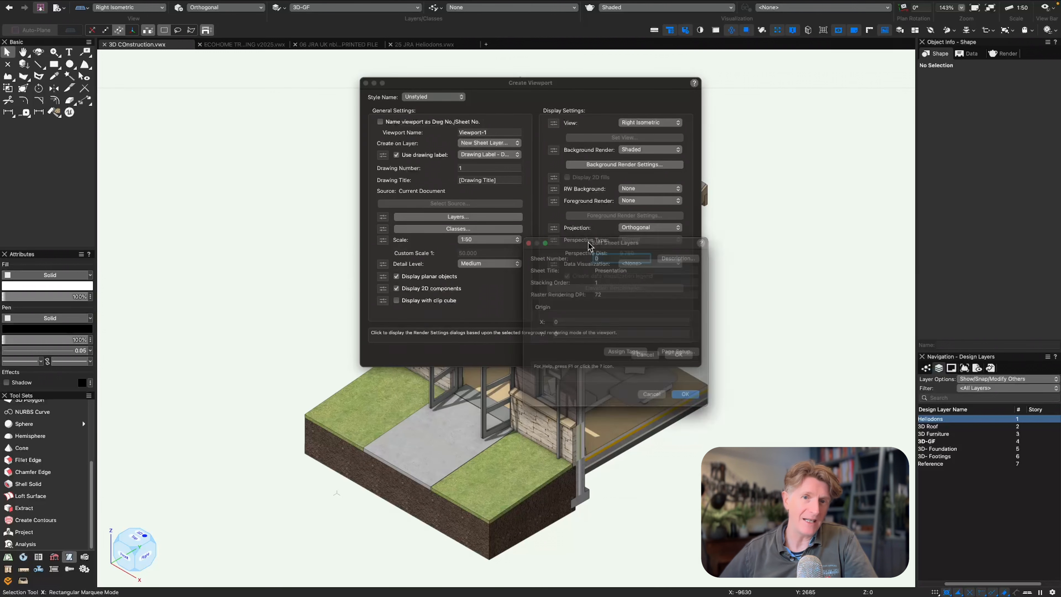
pyautogui.moveTo(590, 242); pyautogui.dragTo(240, 174)
pyautogui.moveTo(255, 224); pyautogui.dragTo(231, 222)
pyautogui.write('300')
pyautogui.press('Return')
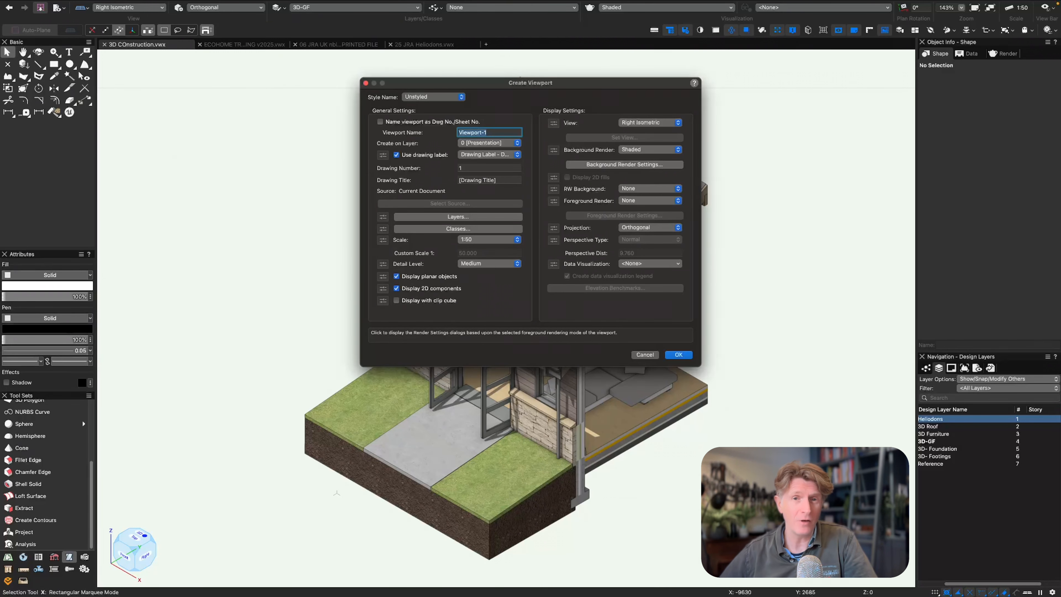
# Create the viewport without a drawing label, set its scale to 1:100 and reposition it on the sheet.
pyautogui.click(396, 155)
pyautogui.click(678, 354)
pyautogui.click(1012, 272)
pyautogui.click(1013, 543)
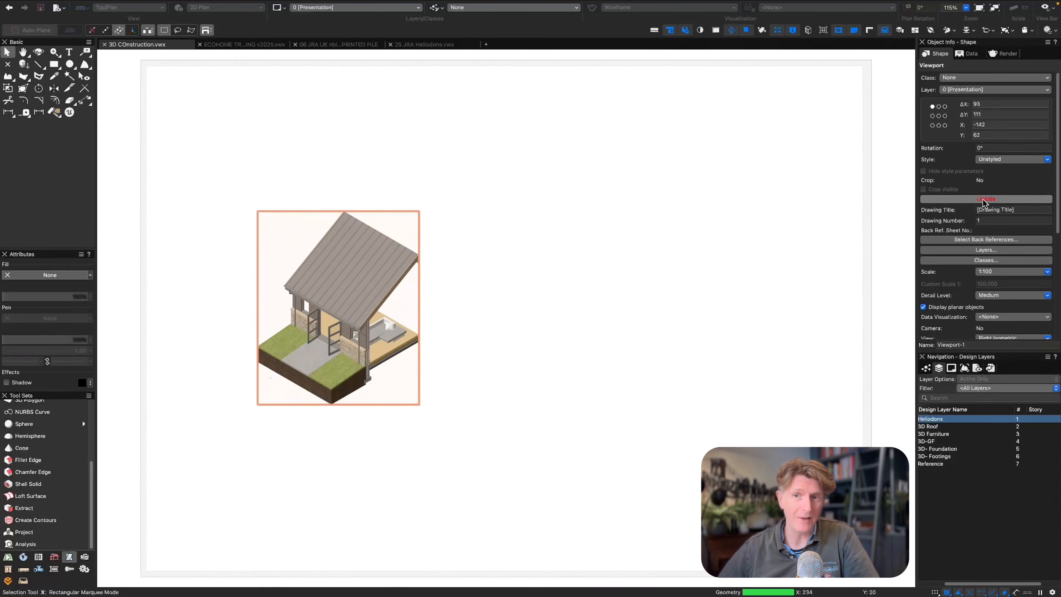
pyautogui.moveTo(337, 261)
pyautogui.mouseDown()
pyautogui.moveTo(273, 151)
pyautogui.moveTo(716, 297)
pyautogui.moveTo(319, 312)
pyautogui.mouseUp()
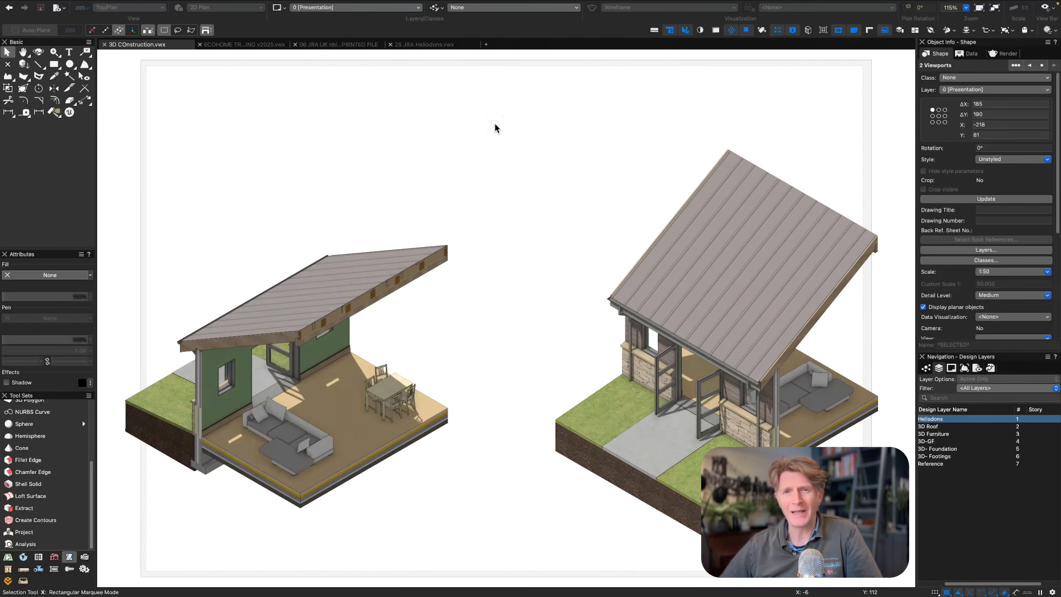
# Move the front and rear isometric viewports inward so that both fit side by side within the sheet border.
pyautogui.click(495, 127)
pyautogui.moveTo(663, 298); pyautogui.dragTo(613, 298)
pyautogui.moveTo(327, 302); pyautogui.dragTo(364, 302)
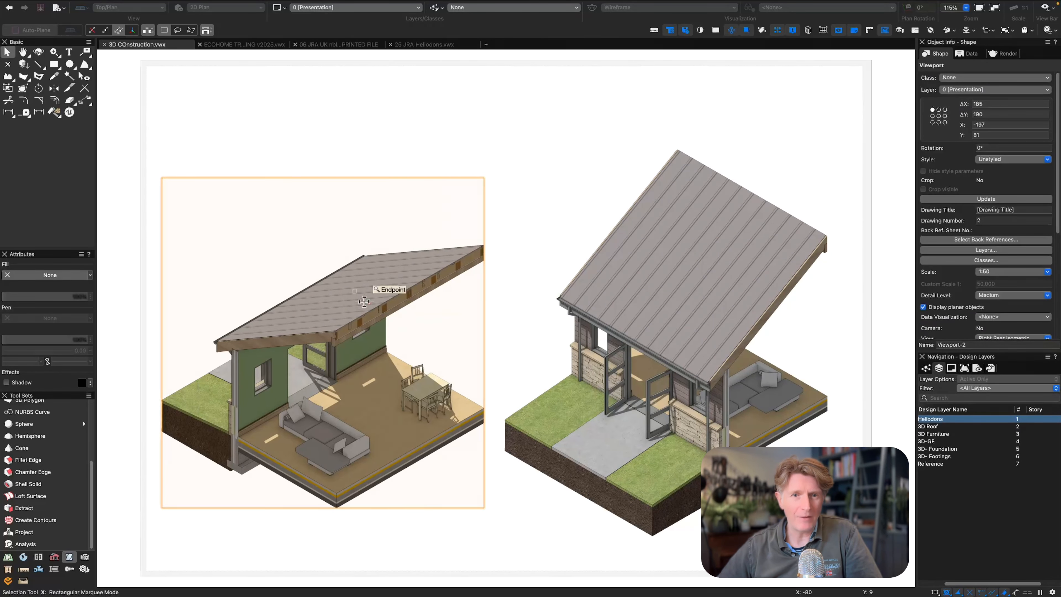
# Move the rear isometric viewport down the sheet, clear of the side elevation viewport.
pyautogui.scroll(-5, 389, 302)
pyautogui.click(431, 207)
pyautogui.click(377, 323)
pyautogui.scroll(-5, 358, 403)
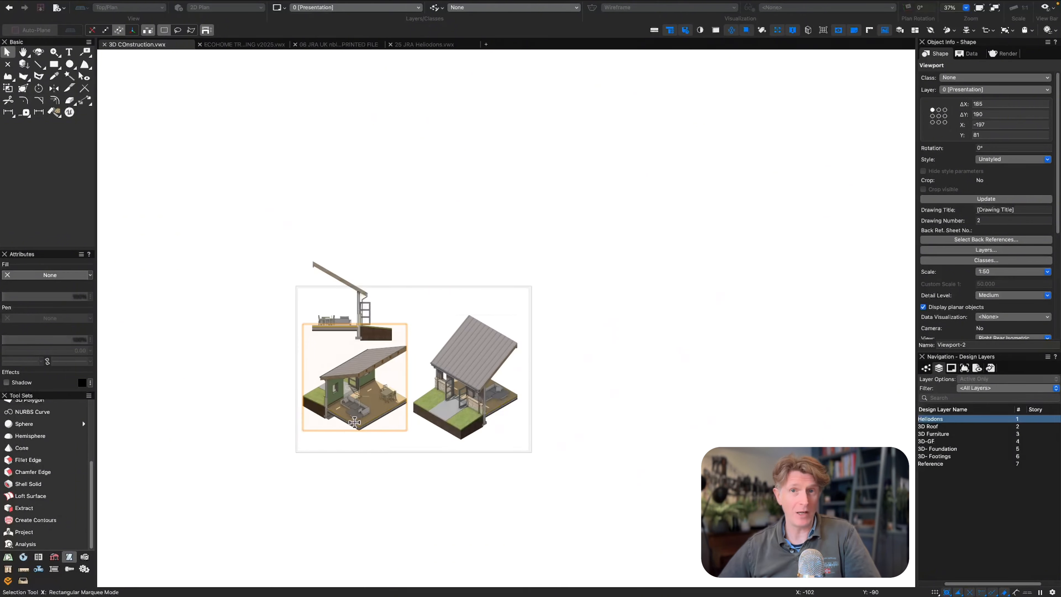
pyautogui.moveTo(357, 413); pyautogui.dragTo(357, 444)
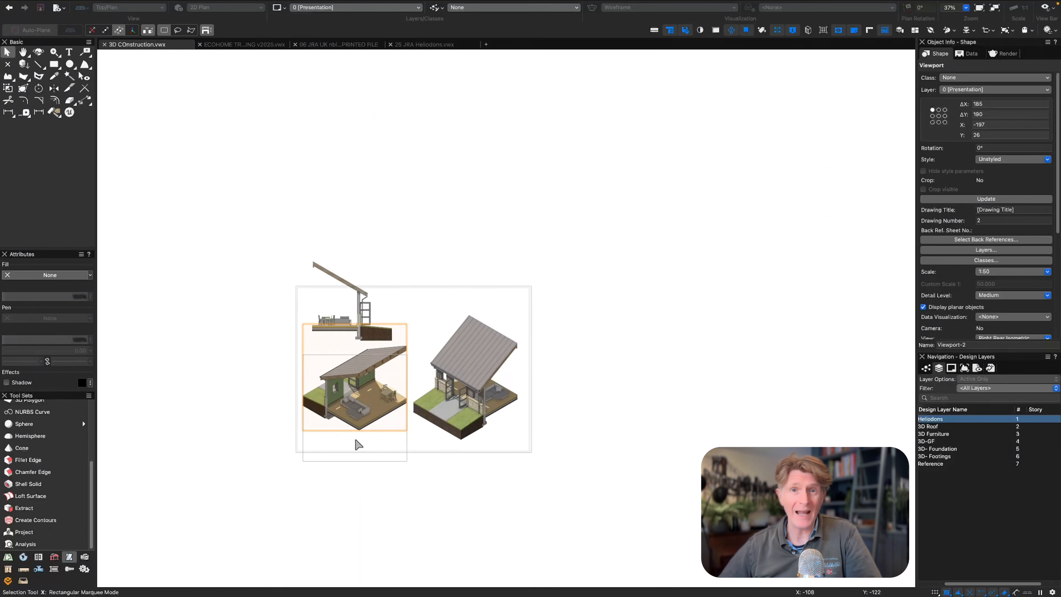
pyautogui.scroll(5, 357, 444)
pyautogui.scroll(-3, 514, 394)
# Set the sheet's page setup to 2 horizontal and 2 vertical pages.
pyautogui.press('shift+super+p')
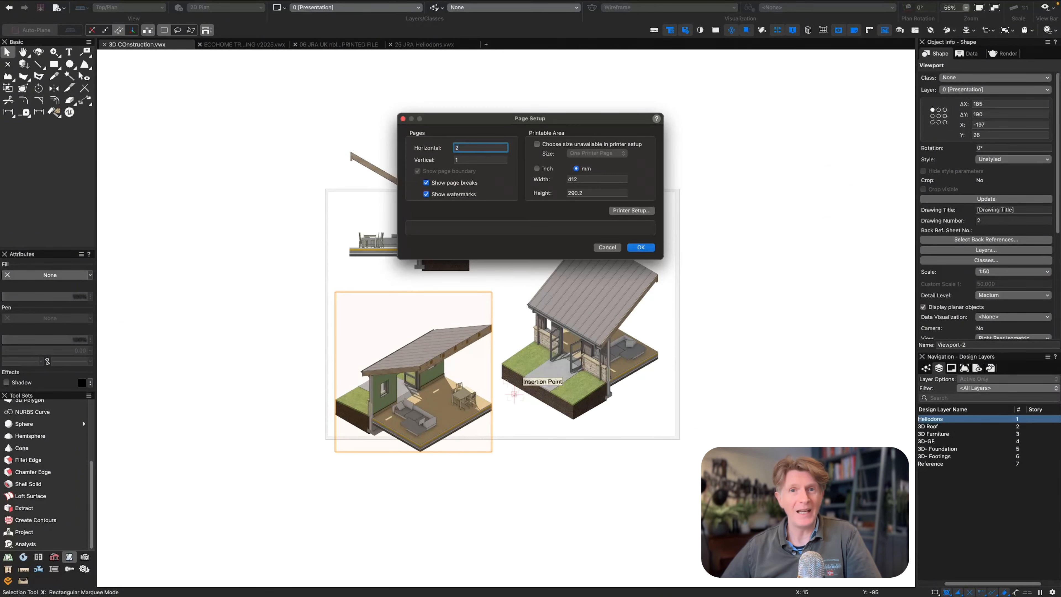
pyautogui.write('2')
pyautogui.press('Tab')
pyautogui.write('2')
pyautogui.press('Return')
# Enlarge the front isometric viewport's scale to fill the sheet's right half and move the rear isometric viewport to the lower-left corner.
pyautogui.click(421, 268)
pyautogui.click(585, 280)
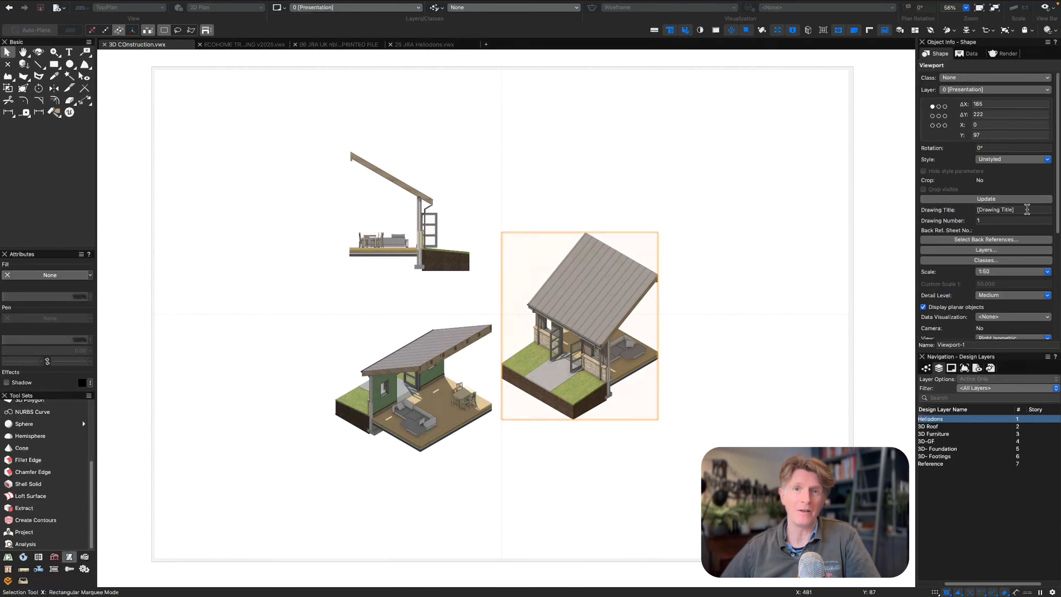
pyautogui.click(1013, 272)
pyautogui.click(999, 262)
pyautogui.moveTo(585, 312); pyautogui.dragTo(688, 311)
pyautogui.moveTo(401, 398); pyautogui.dragTo(240, 490)
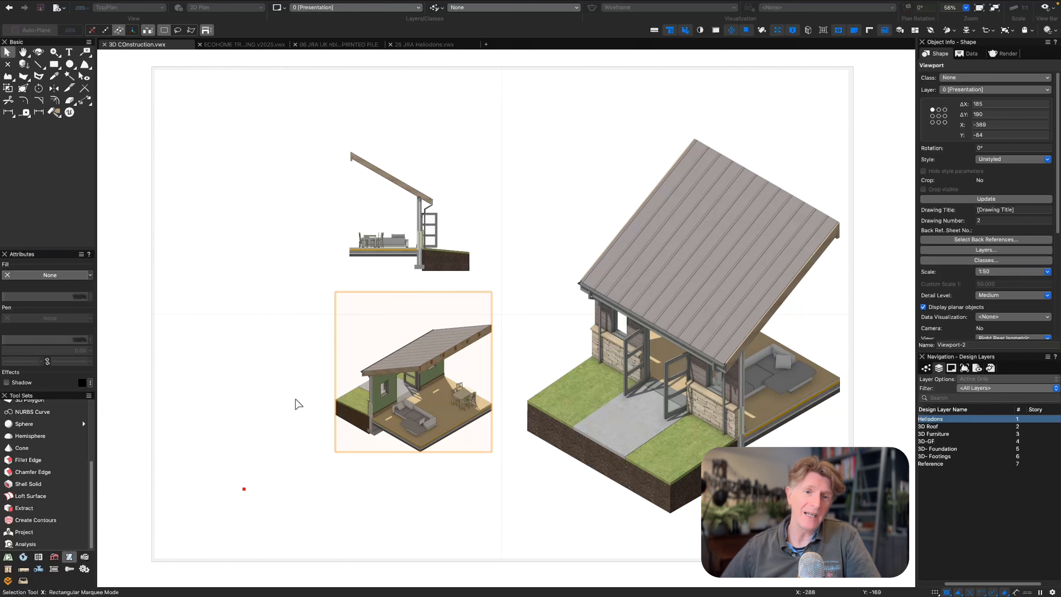
# Switch the duplicated side elevation viewport to the Back view, update it and place it beside the original.
pyautogui.moveTo(382, 244); pyautogui.dragTo(409, 243)
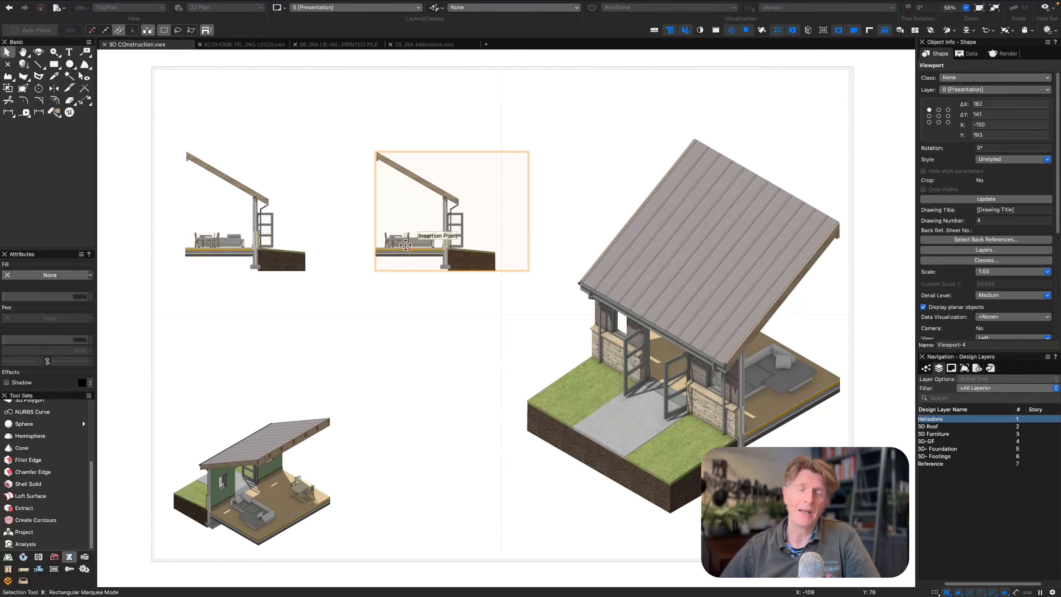
pyautogui.click(1013, 337)
pyautogui.click(999, 328)
pyautogui.click(986, 199)
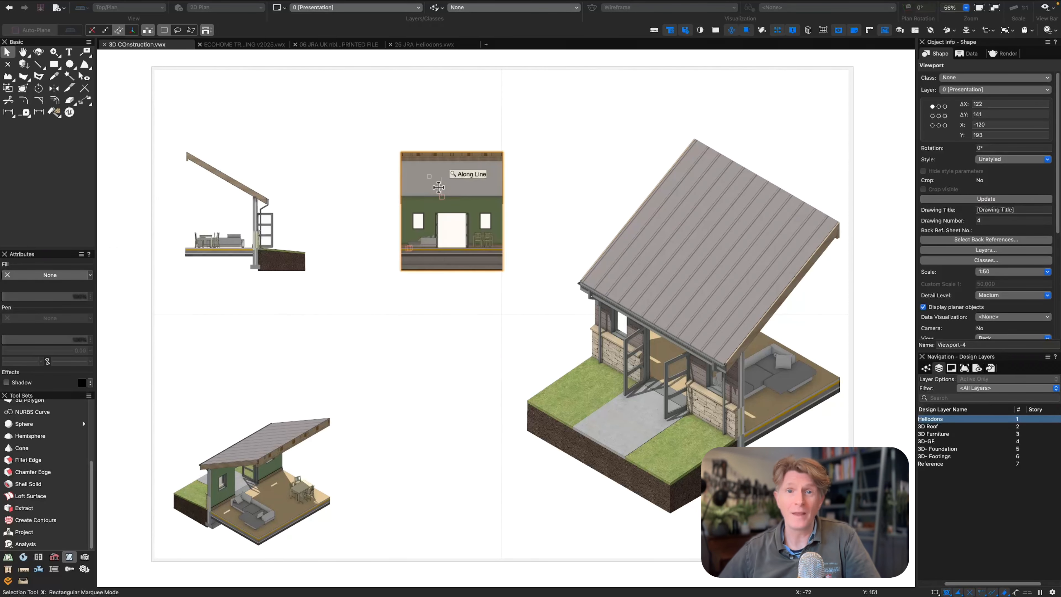
pyautogui.moveTo(423, 186); pyautogui.dragTo(387, 189)
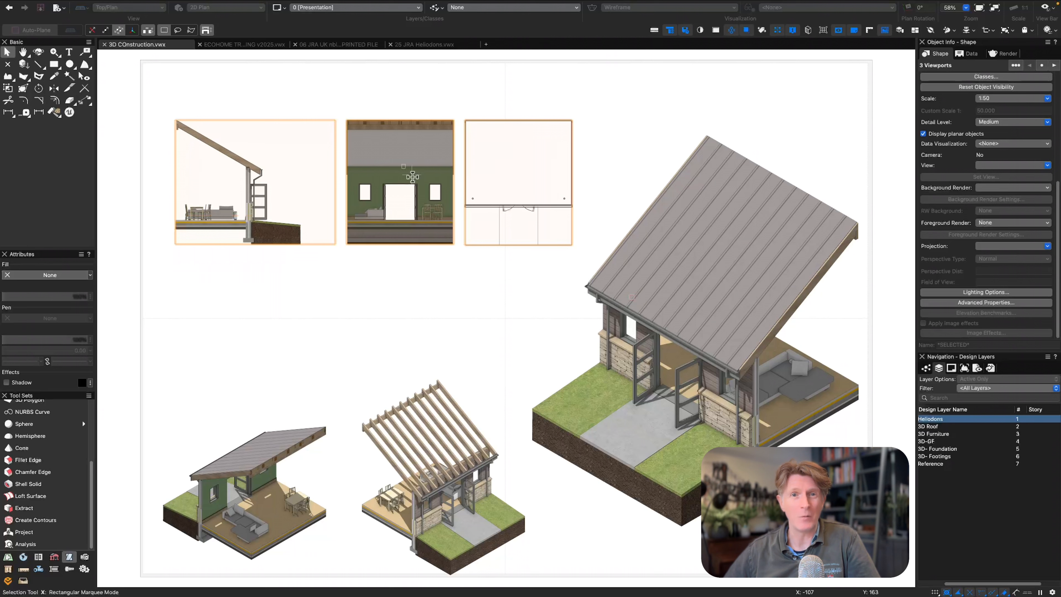
# Arrange the side and back elevation viewports along the top of the sheet, with the plan viewport below the back elevation.
pyautogui.keyDown('shift'); pyautogui.click(508, 144); pyautogui.keyUp('shift')
pyautogui.press('x')
pyautogui.press('x')
pyautogui.moveTo(492, 139); pyautogui.dragTo(374, 299)
pyautogui.press('x')
pyautogui.press('x')
pyautogui.moveTo(431, 239); pyautogui.dragTo(394, 263)
pyautogui.click(447, 222)
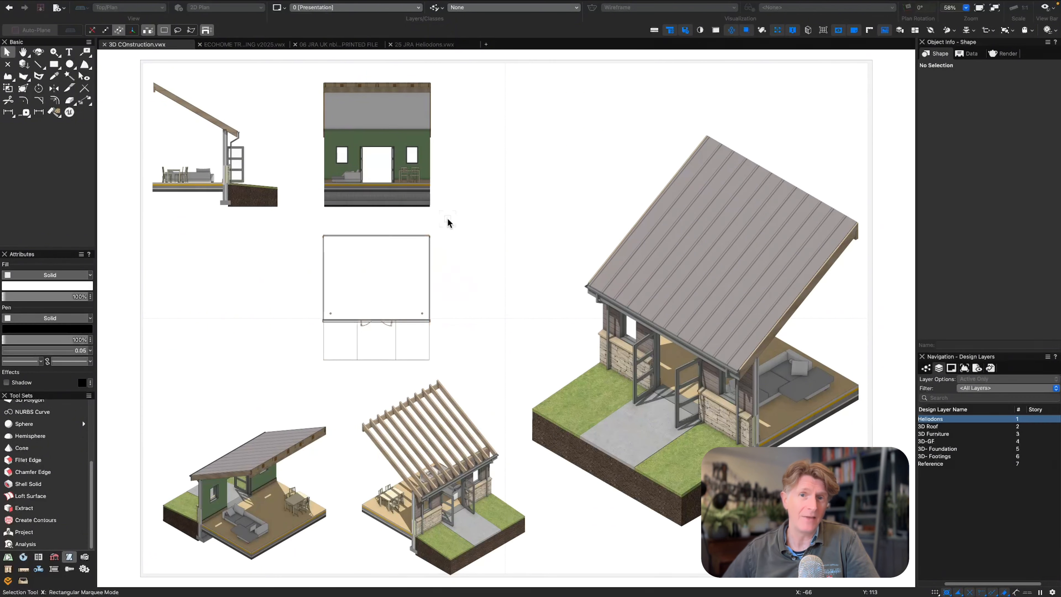
# Create a design layer named Section A-A at elevation 0 and make it the active layer.
pyautogui.click(573, 199)
pyautogui.click(540, 118)
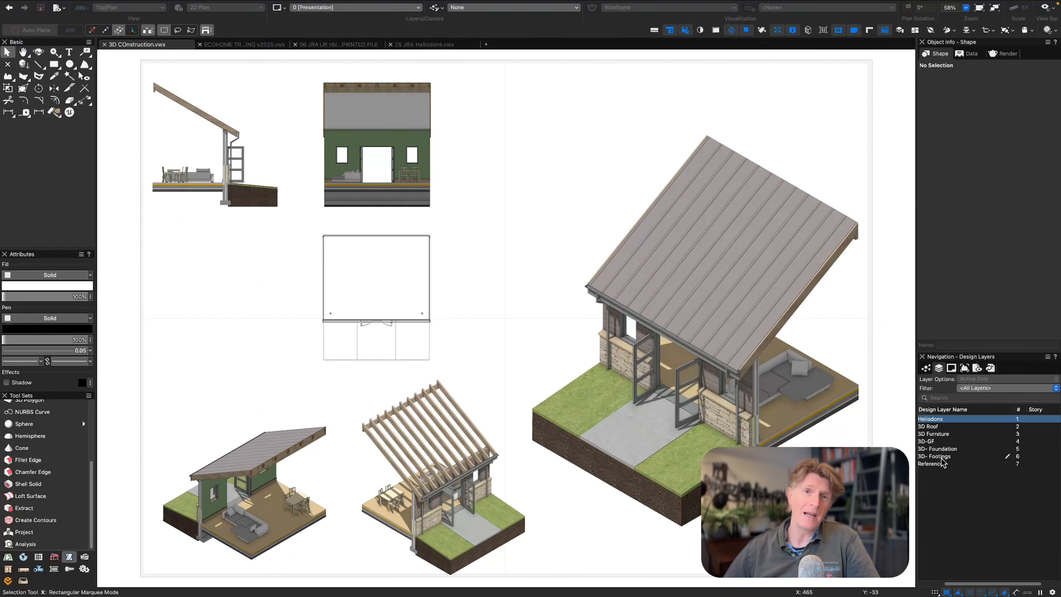
pyautogui.rightClick(935, 482)
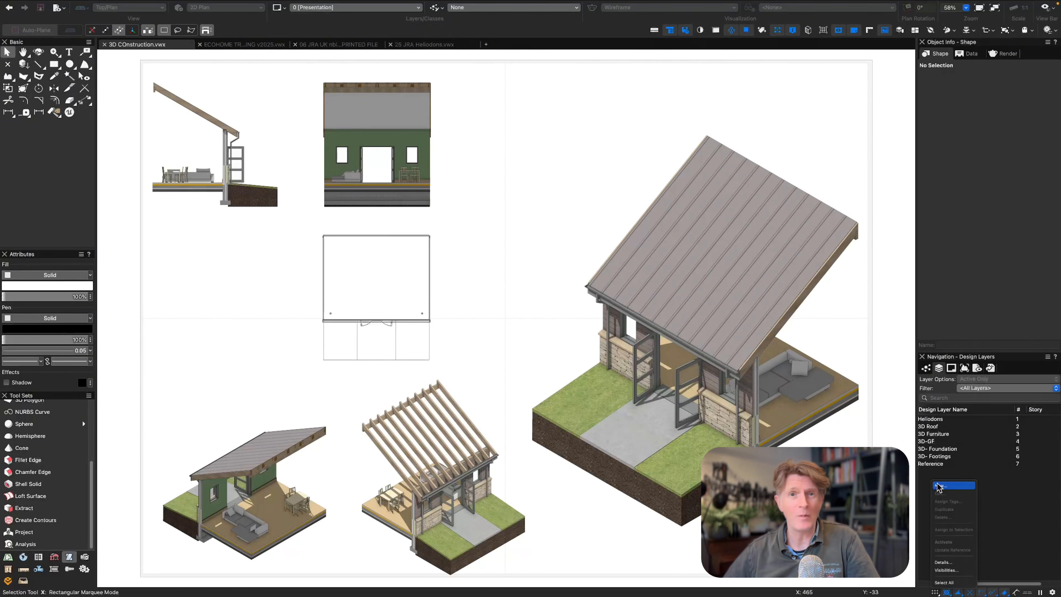
pyautogui.click(938, 487)
pyautogui.write('Section A-A')
pyautogui.press('Return')
pyautogui.press('Tab')
pyautogui.press('Tab')
pyautogui.write('0')
pyautogui.press('Tab')
pyautogui.write('0')
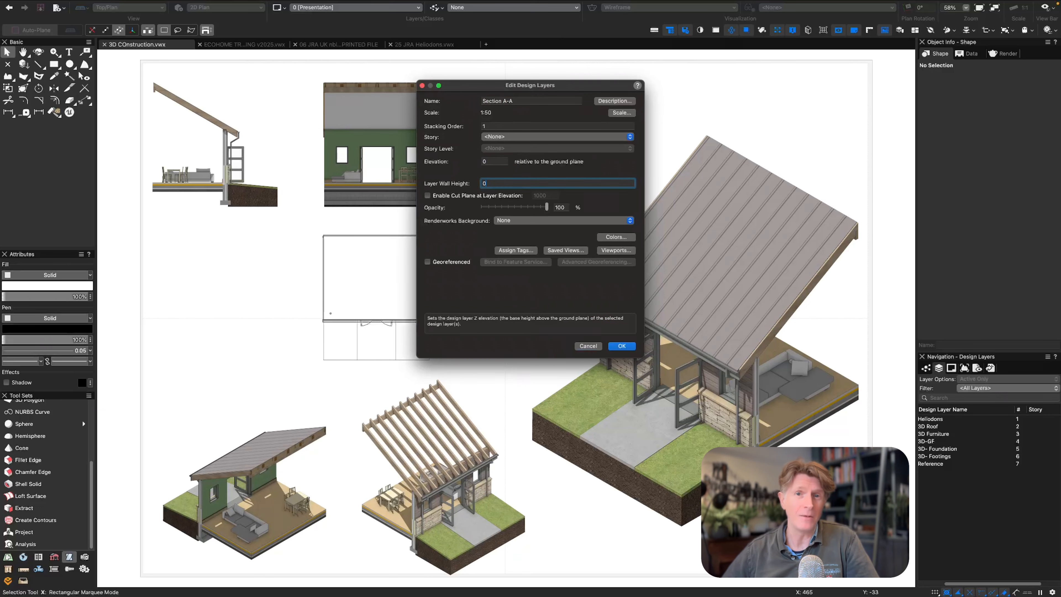
pyautogui.press('Return')
pyautogui.doubleClick(934, 420)
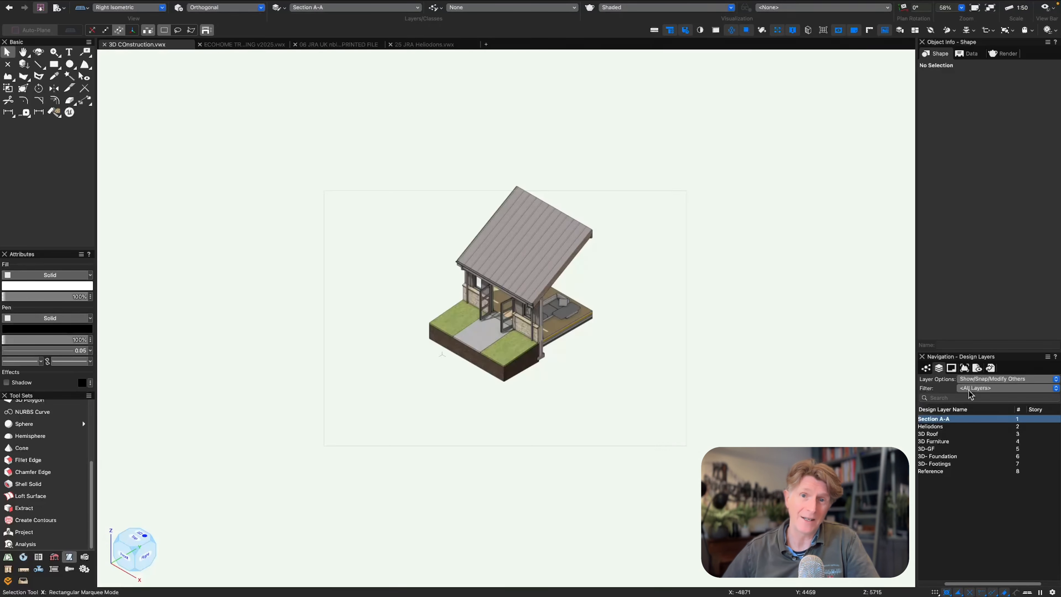
# Set up a viewport on the Section AA DVLP design layer and make the model layers visible in it.
pyautogui.click(101, 3)
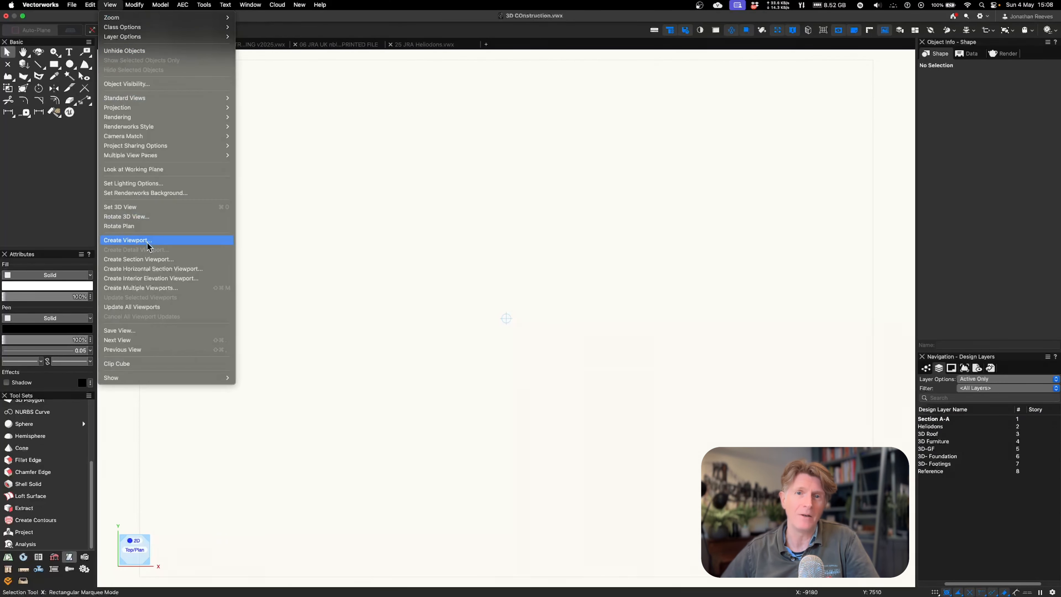
pyautogui.click(137, 245)
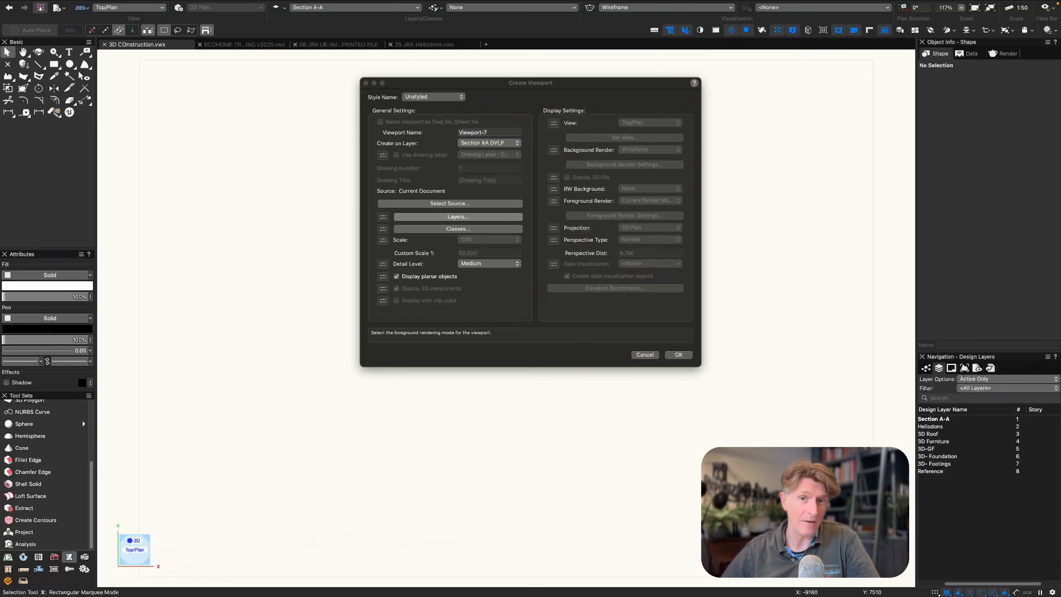
pyautogui.click(458, 217)
pyautogui.click(431, 255)
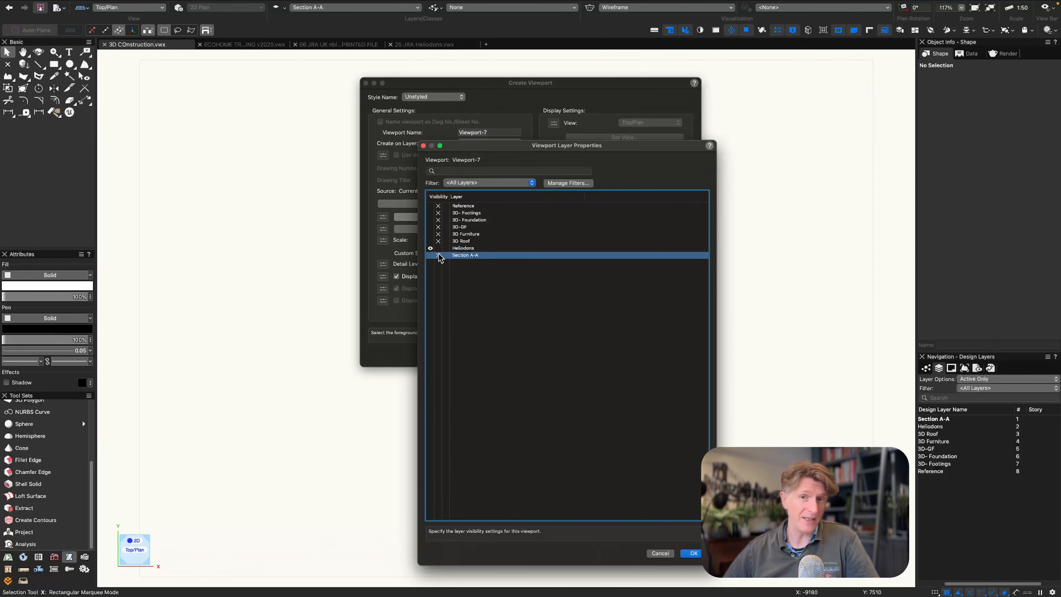
pyautogui.moveTo(430, 254); pyautogui.dragTo(430, 235)
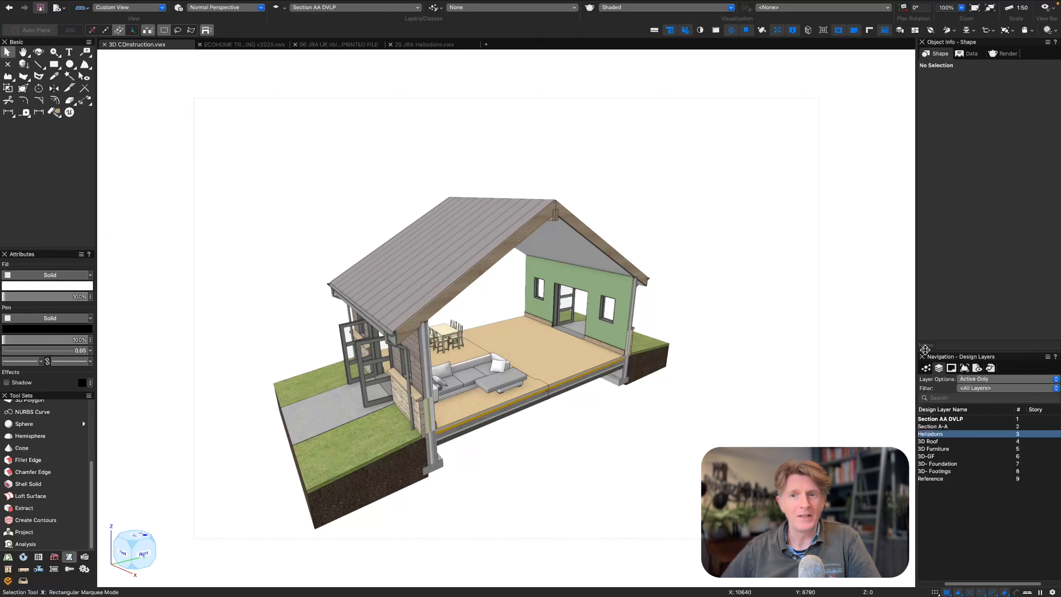
# Set the layer options to Show/Snap/Modify Others and hide every layer except Section AA DVLP and Heliodons.
pyautogui.click(982, 380)
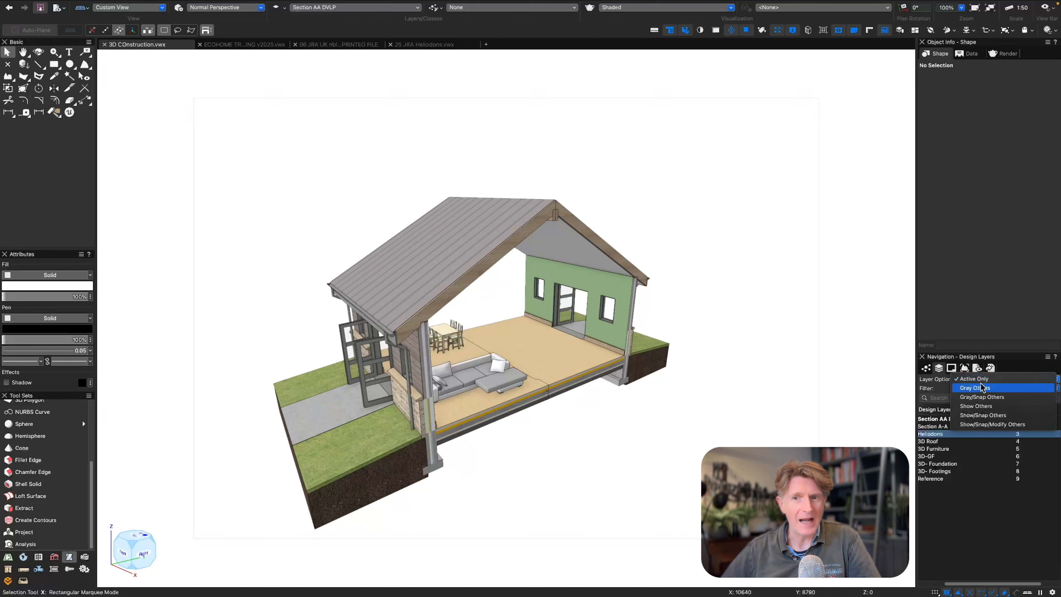
pyautogui.click(984, 424)
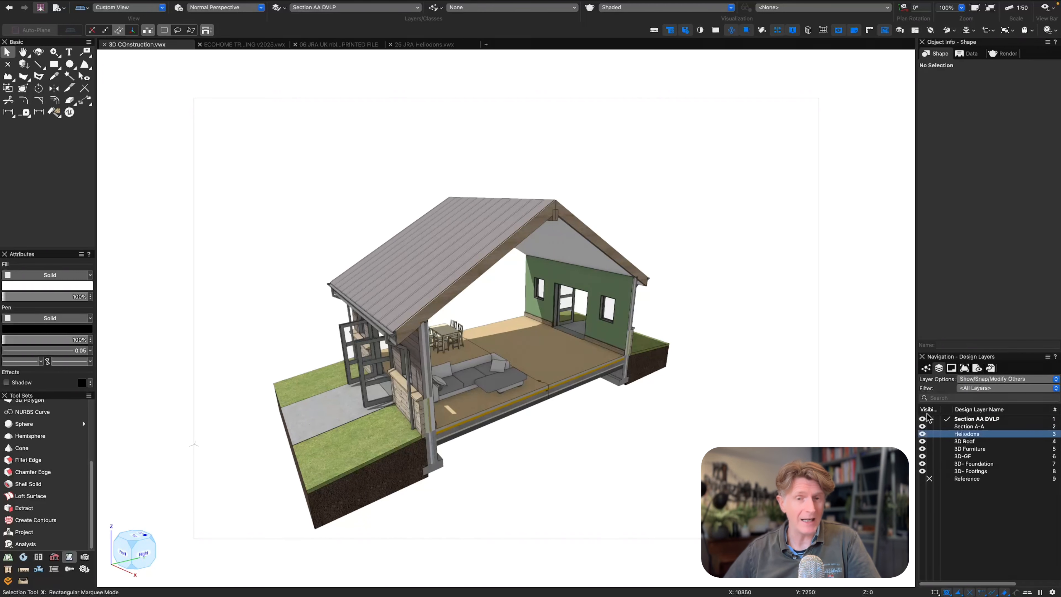
pyautogui.click(929, 426)
pyautogui.click(929, 433)
pyautogui.click(929, 441)
pyautogui.click(929, 449)
pyautogui.click(929, 463)
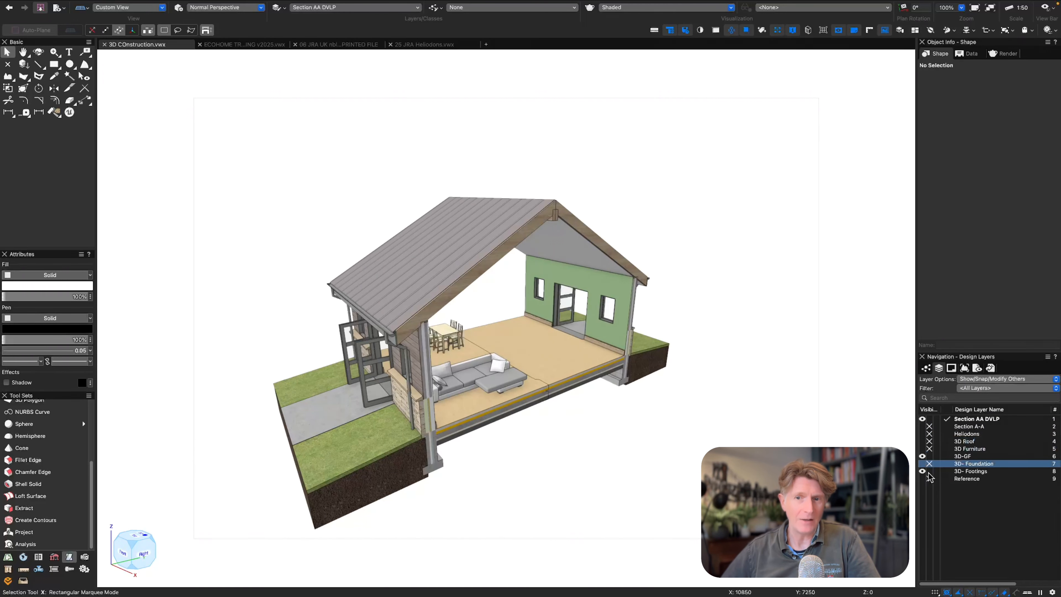
pyautogui.click(929, 471)
pyautogui.click(929, 479)
pyautogui.click(929, 456)
pyautogui.click(922, 434)
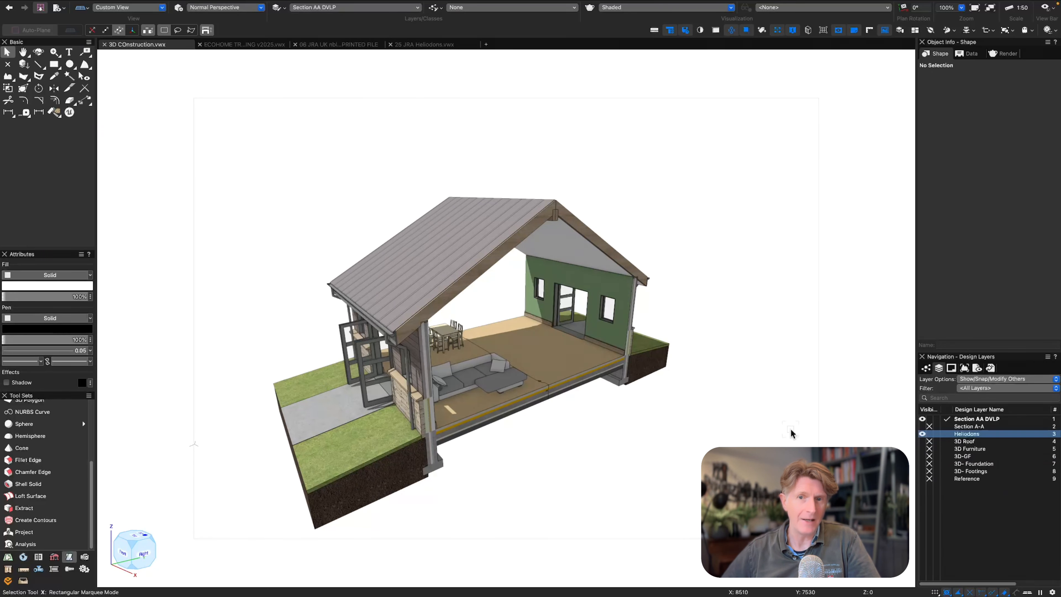
# Set the heliodon's time to 2 PM in the Top/Plan view.
pyautogui.press('0')
pyautogui.click(527, 563)
pyautogui.moveTo(1006, 213); pyautogui.dragTo(959, 212)
pyautogui.write('2p')
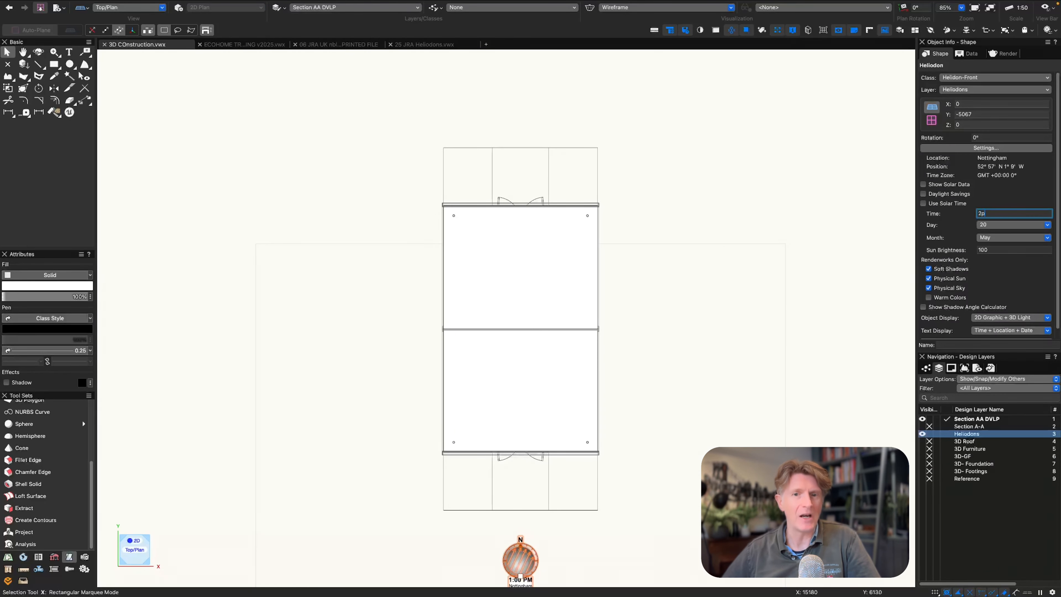
pyautogui.press('Return')
pyautogui.click(743, 402)
# Frame a low perspective view of the mirrored house and create a viewport of it on the 0 [Presentation] sheet layer.
pyautogui.press('3')
pyautogui.keyDown('ctrl'); pyautogui.moveTo(643, 384); pyautogui.dragTo(556, 330, button='middle'); pyautogui.keyUp('ctrl')
pyautogui.click(110, 4)
pyautogui.click(145, 241)
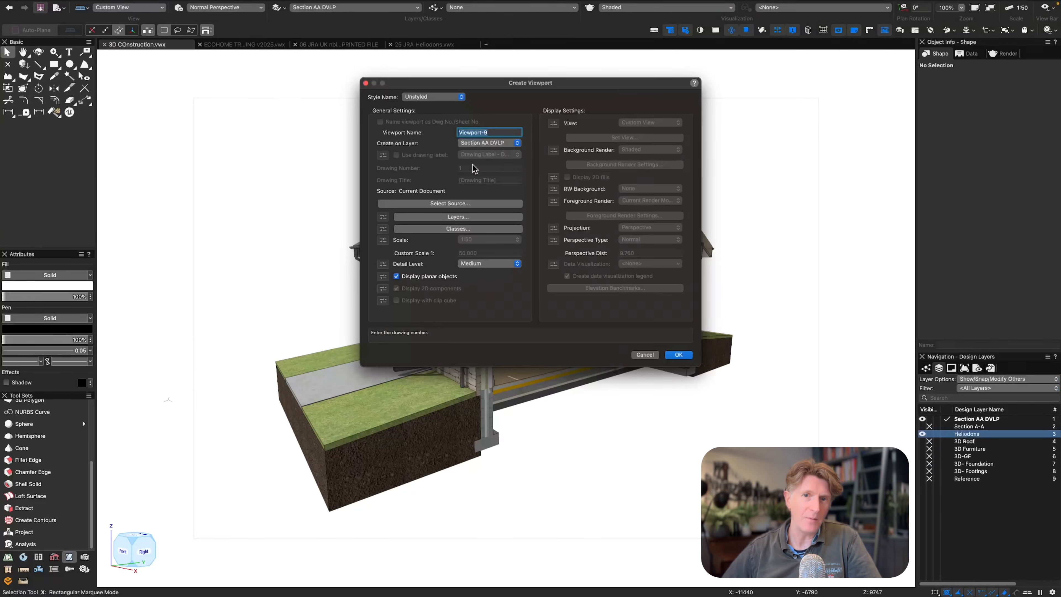
pyautogui.click(487, 144)
pyautogui.click(488, 128)
pyautogui.press('Return')
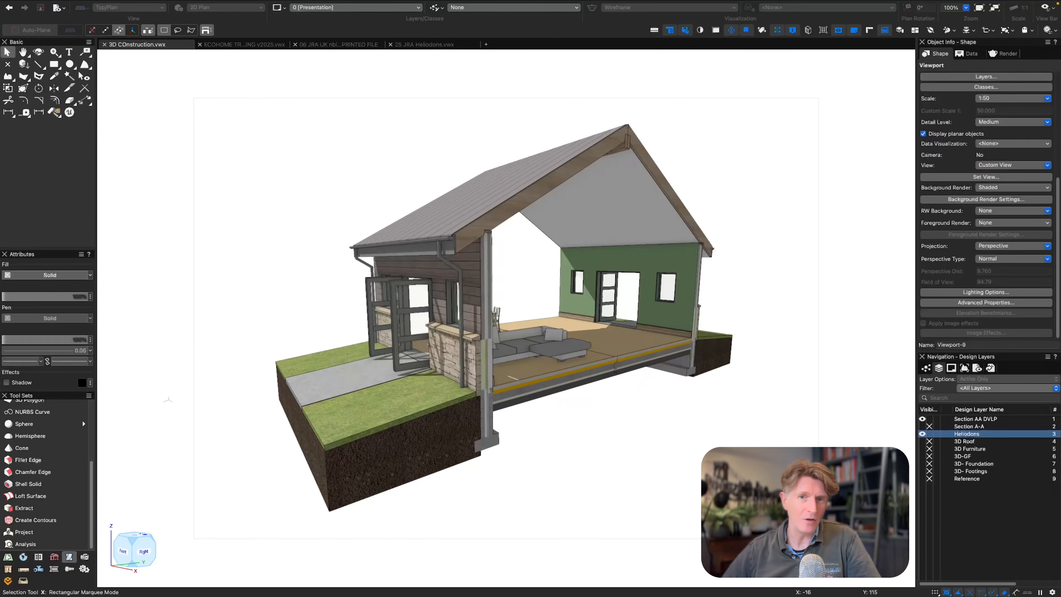
# Reposition the new perspective viewport on the sheet and hide the red borders around the viewports.
pyautogui.scroll(-1, 817, 215)
pyautogui.moveTo(841, 173); pyautogui.dragTo(721, 235, button='middle')
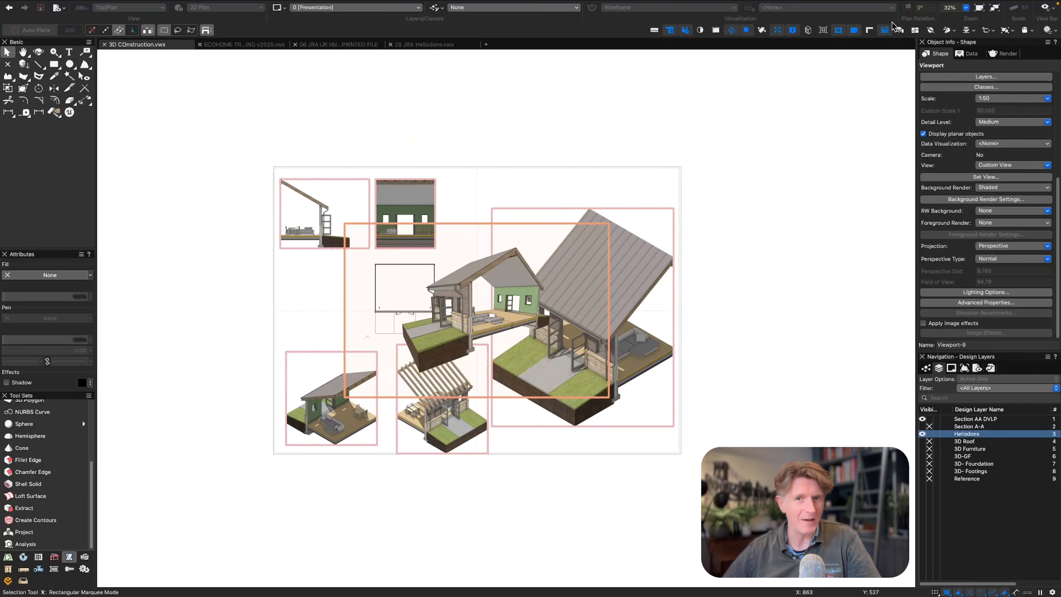
pyautogui.click(886, 29)
pyautogui.click(752, 234)
# Set the Presentation sheet to 3 pages horizontally in the page setup.
pyautogui.press('super+shift+p')
pyautogui.write('3')
pyautogui.press('Tab')
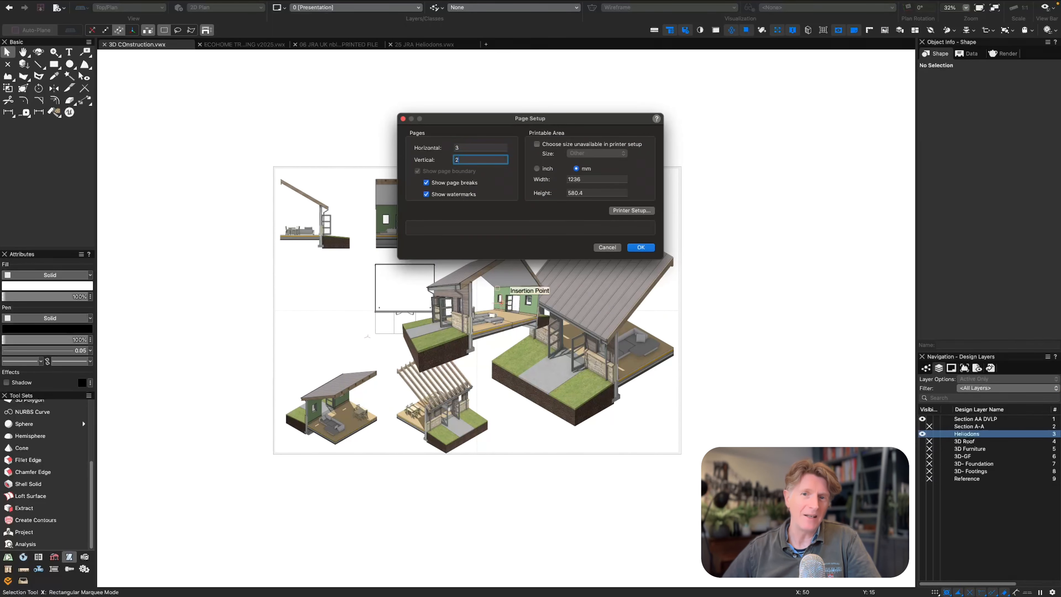
pyautogui.press('Return')
# Spread the viewports over the wider sheet, placing the perspective at the far right and shifting the other six leftwards.
pyautogui.moveTo(517, 302); pyautogui.dragTo(804, 230)
pyautogui.moveTo(227, 125); pyautogui.dragTo(688, 470)
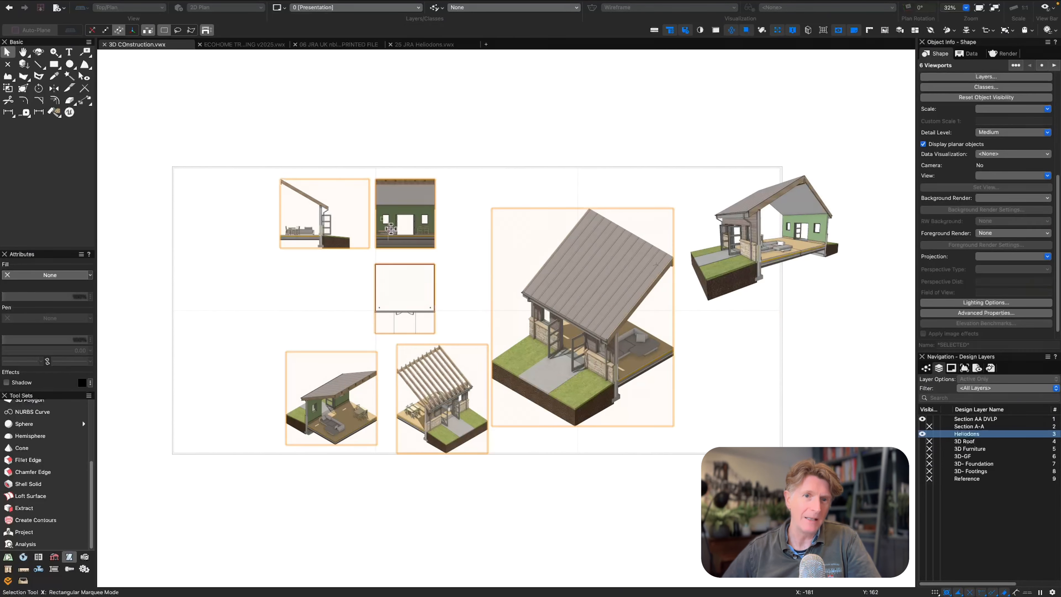
pyautogui.moveTo(321, 205); pyautogui.dragTo(230, 207)
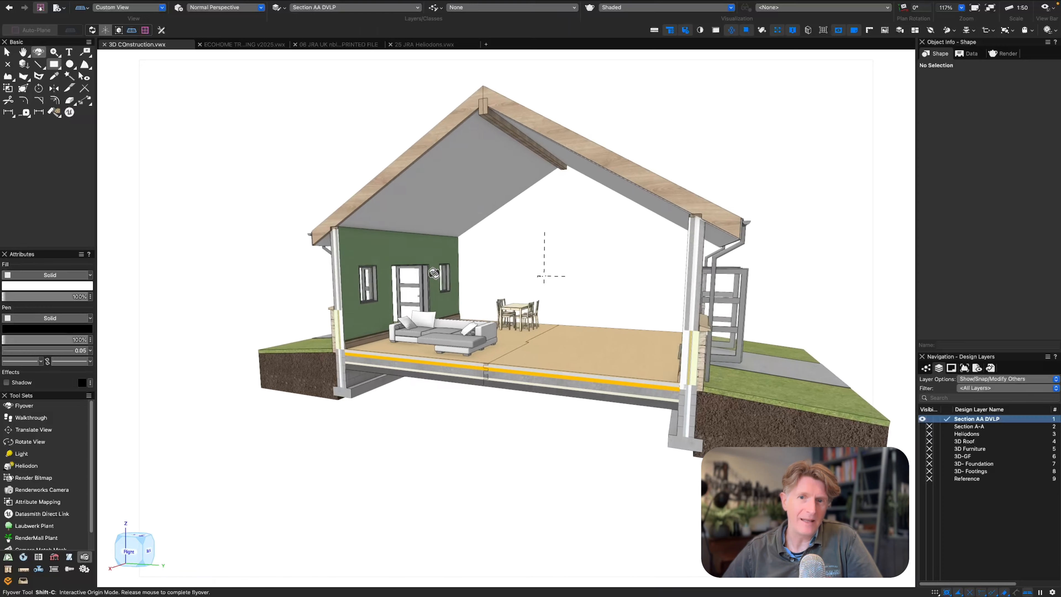
# Show the Section AA DVLP model in a Right Isometric view with Orthogonal projection.
pyautogui.moveTo(372, 284)
pyautogui.mouseDown()
pyautogui.moveTo(401, 278)
pyautogui.moveTo(365, 278)
pyautogui.moveTo(393, 297)
pyautogui.mouseUp()
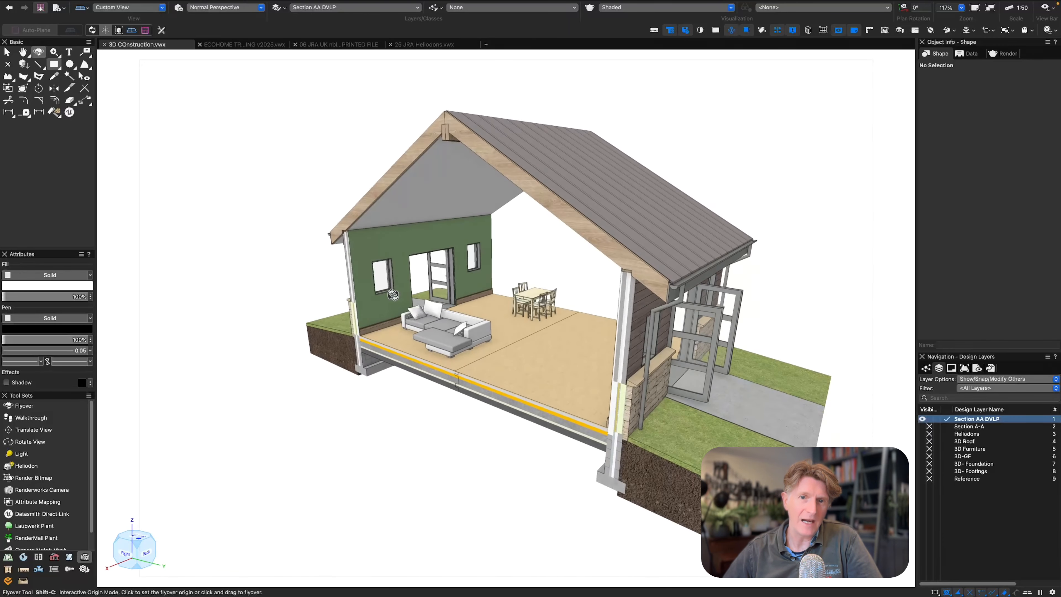
pyautogui.press('0')
pyautogui.press('3')
pyautogui.click(211, 8)
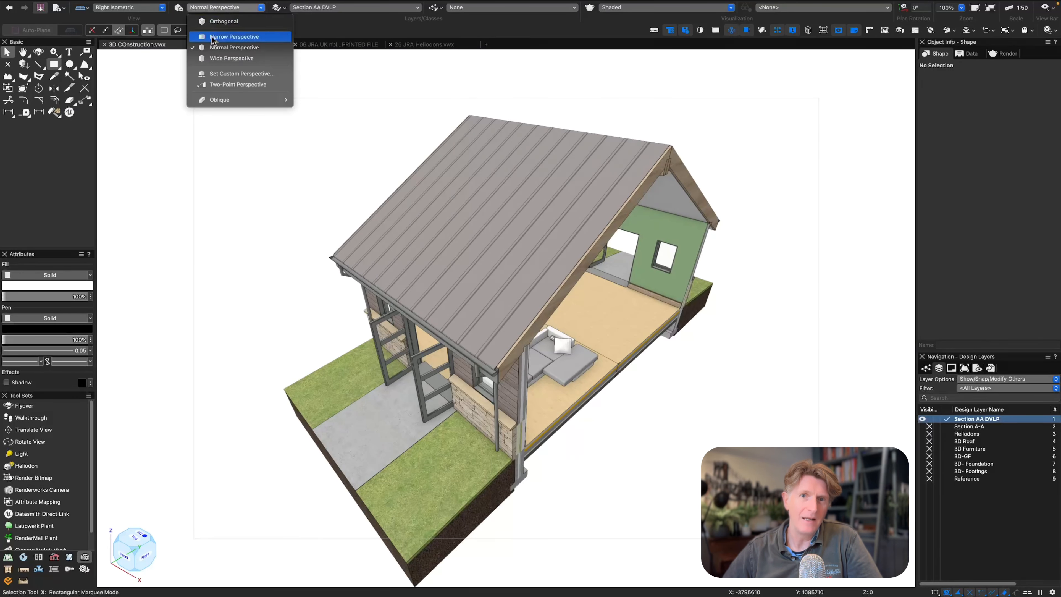
pyautogui.click(221, 21)
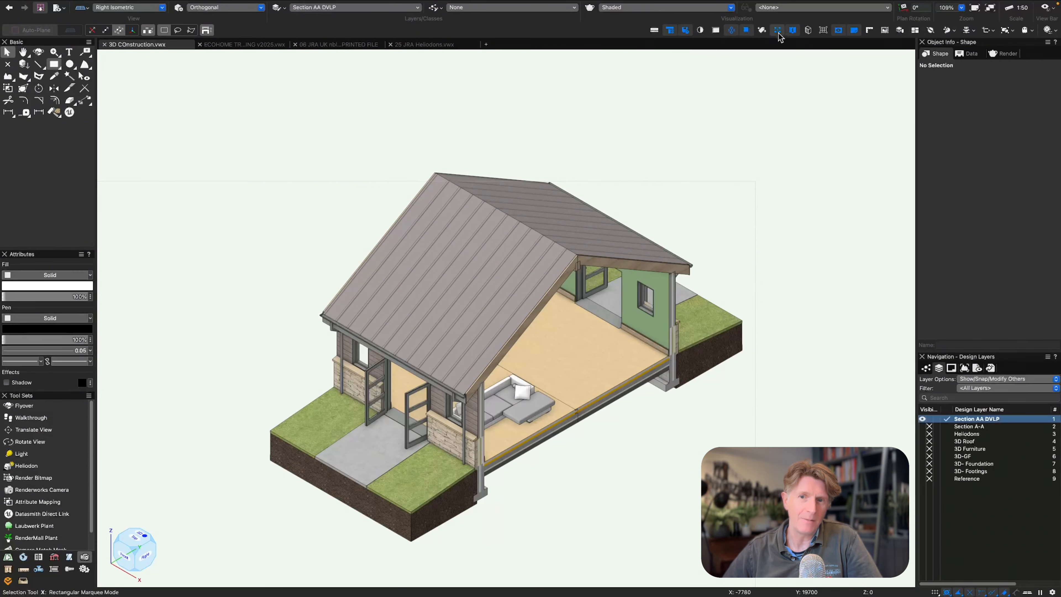
# Turn on the Clip Cube and push its face on the open gable side inward by about 1481.
pyautogui.click(808, 30)
pyautogui.click(755, 324)
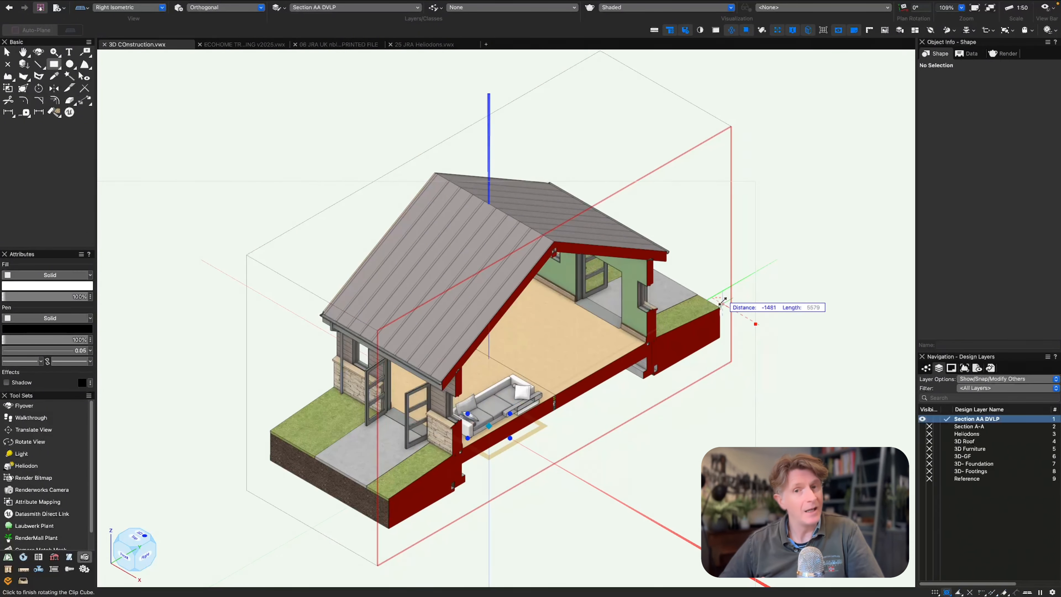
pyautogui.click(722, 302)
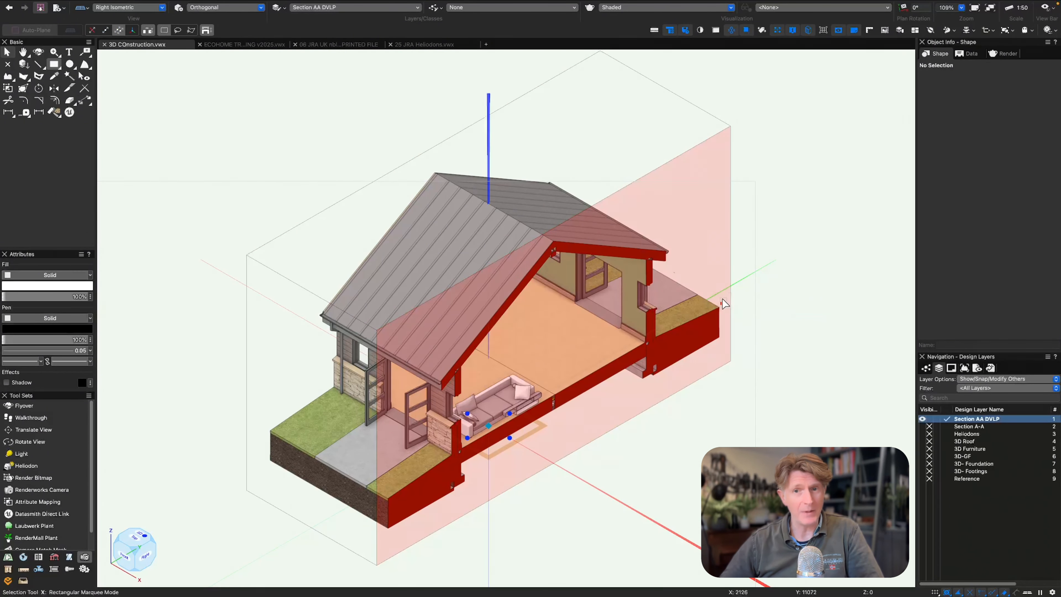
# Create a section viewport from the cutting face of the clip cube on a new sheet layer 02 titled Sections.
pyautogui.rightClick(724, 304)
pyautogui.click(735, 353)
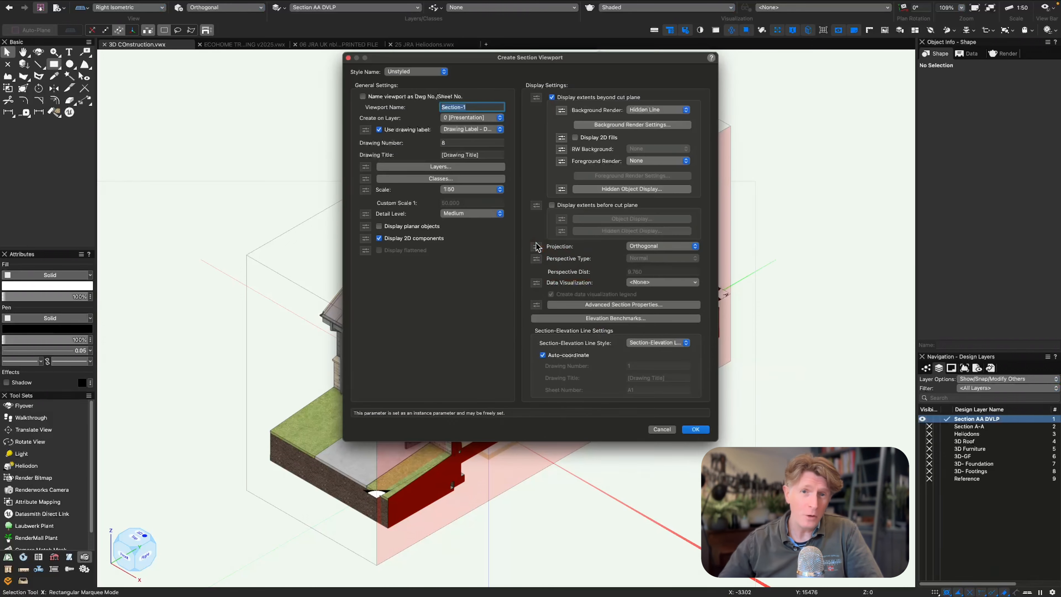
pyautogui.click(470, 118)
pyautogui.click(468, 93)
pyautogui.write('Sect')
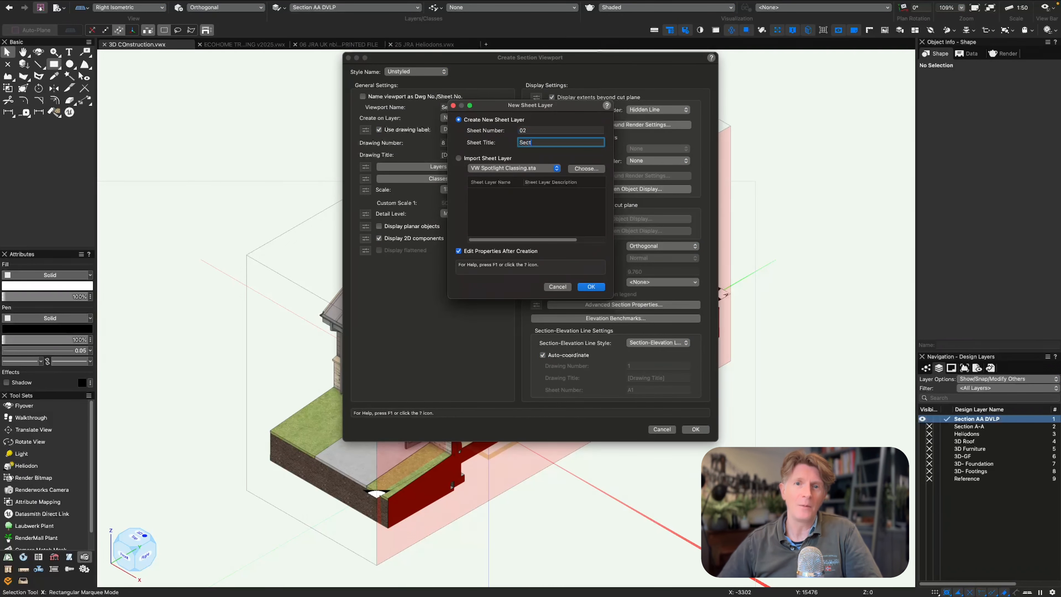
pyautogui.write('ions')
pyautogui.press('Return')
pyautogui.click(601, 264)
pyautogui.click(695, 429)
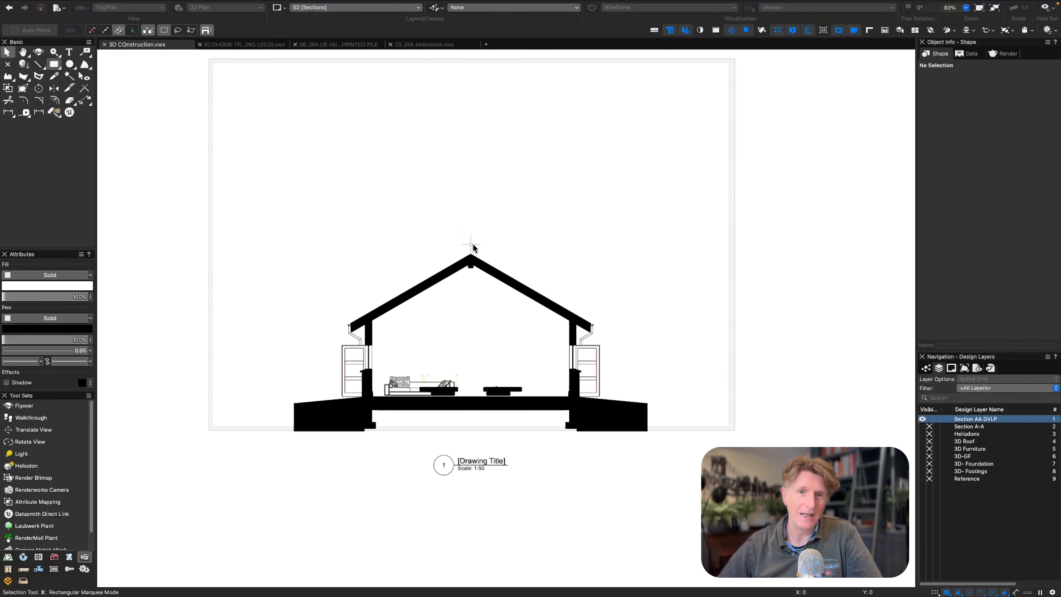
# Delete the lower duplicate section viewport from the Sections sheet and update the remaining one.
pyautogui.click(430, 292)
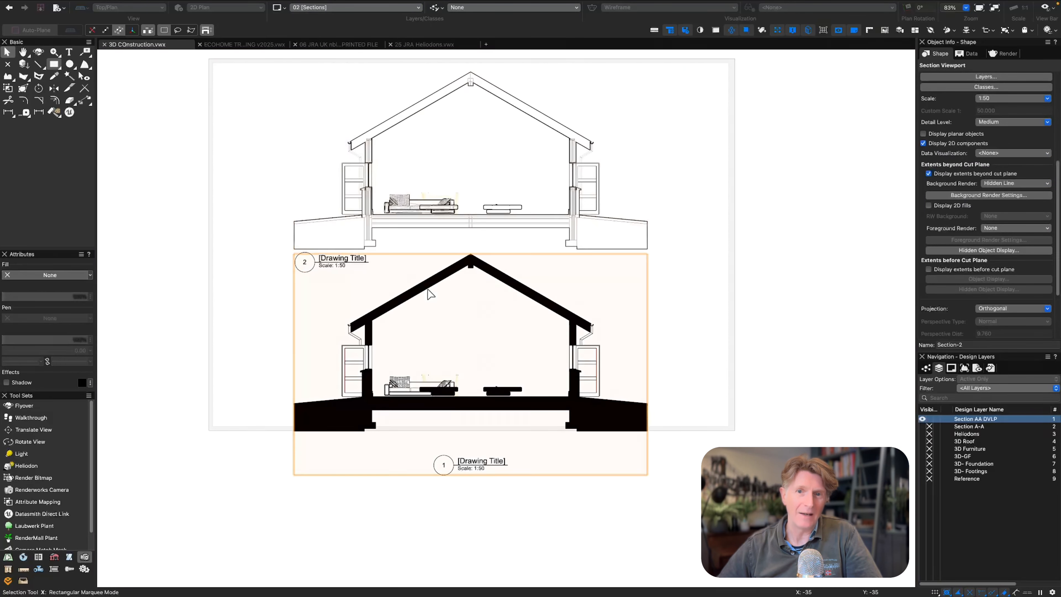
pyautogui.press('Delete')
pyautogui.click(613, 212)
pyautogui.click(563, 217)
pyautogui.press('super+4')
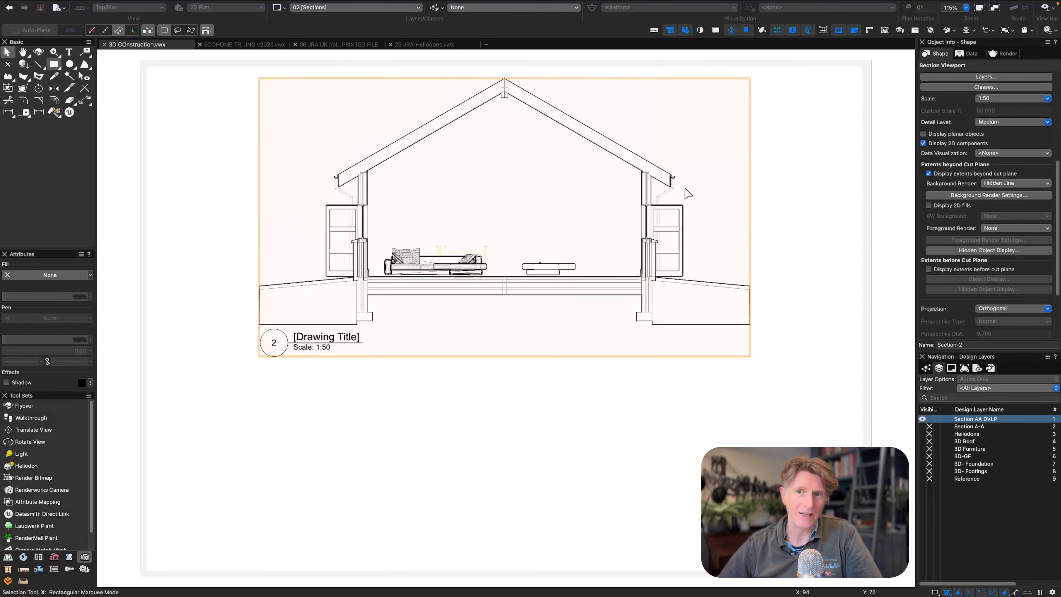
pyautogui.scroll(5, 966, 165)
pyautogui.click(988, 113)
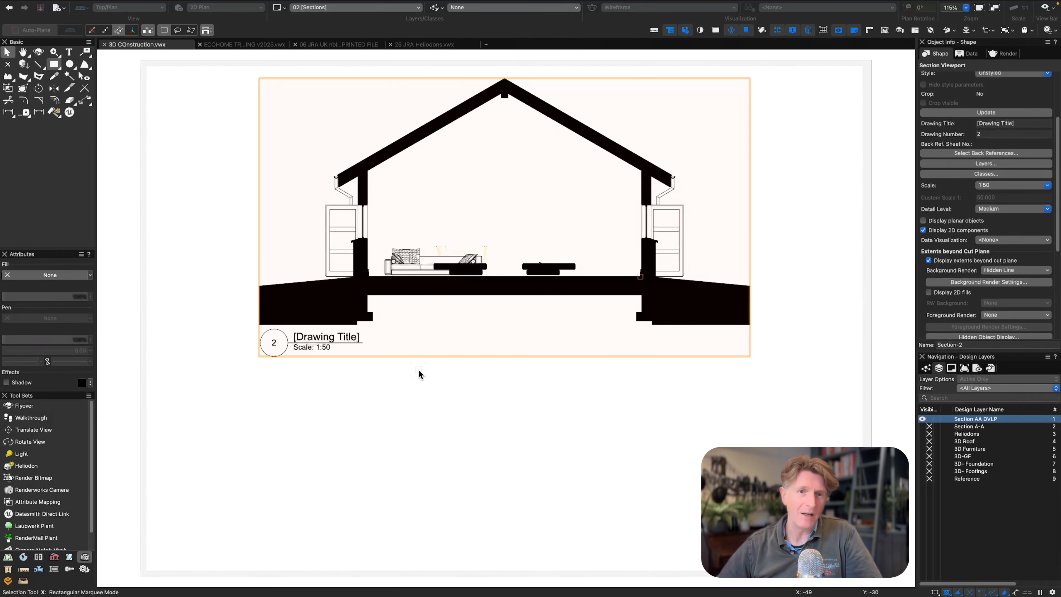
pyautogui.scroll(-3, 397, 335)
pyautogui.scroll(2, 466, 319)
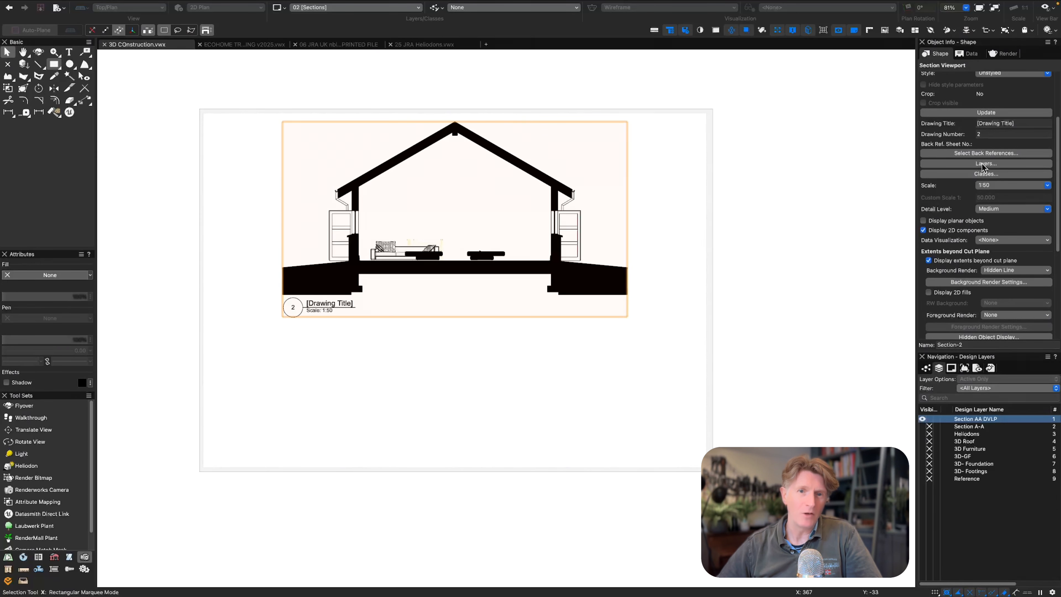
# Duplicate the section viewport lower on the Sections sheet and update the copy.
pyautogui.click(84, 76)
pyautogui.press('x')
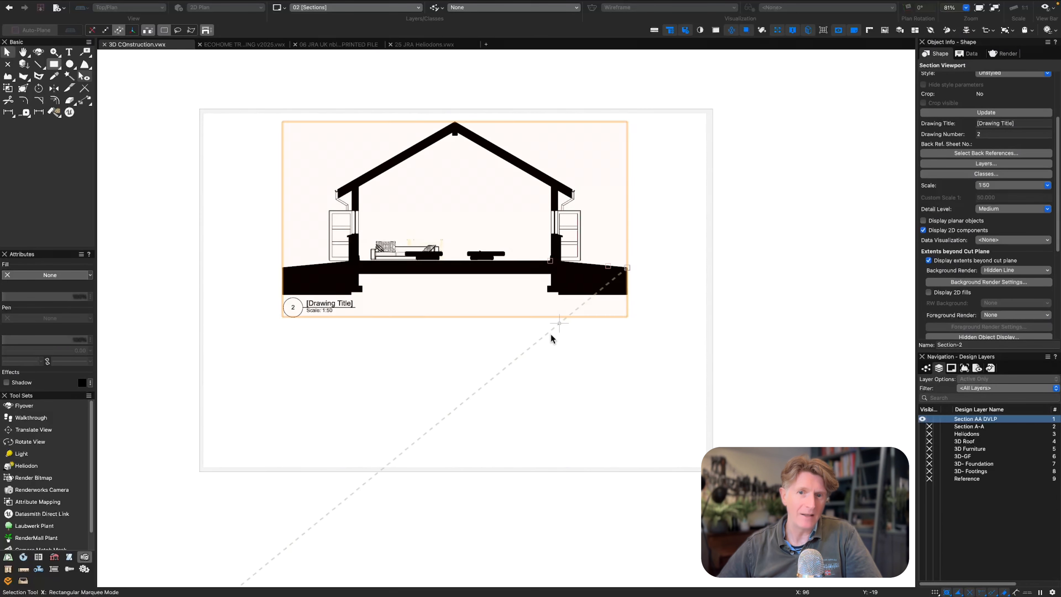
pyautogui.click(551, 334)
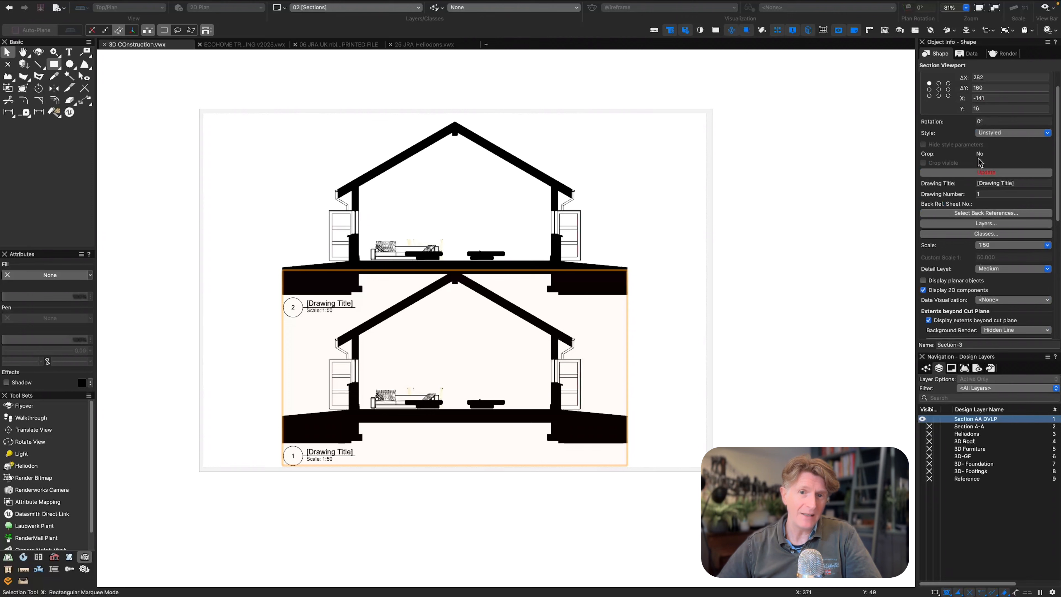
pyautogui.click(982, 172)
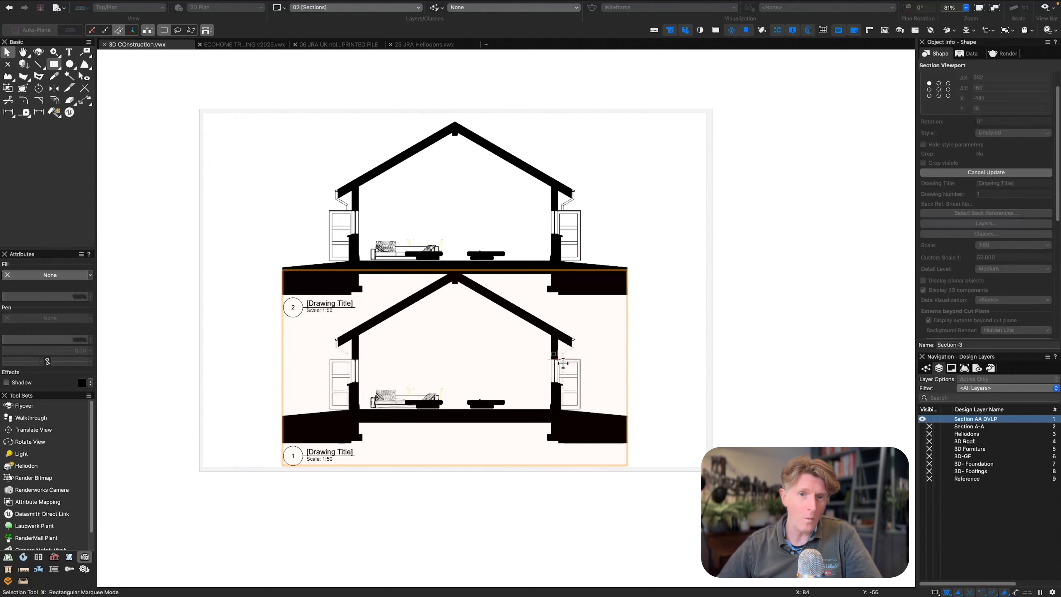
pyautogui.click(551, 247)
pyautogui.press('e')
pyautogui.press('i')
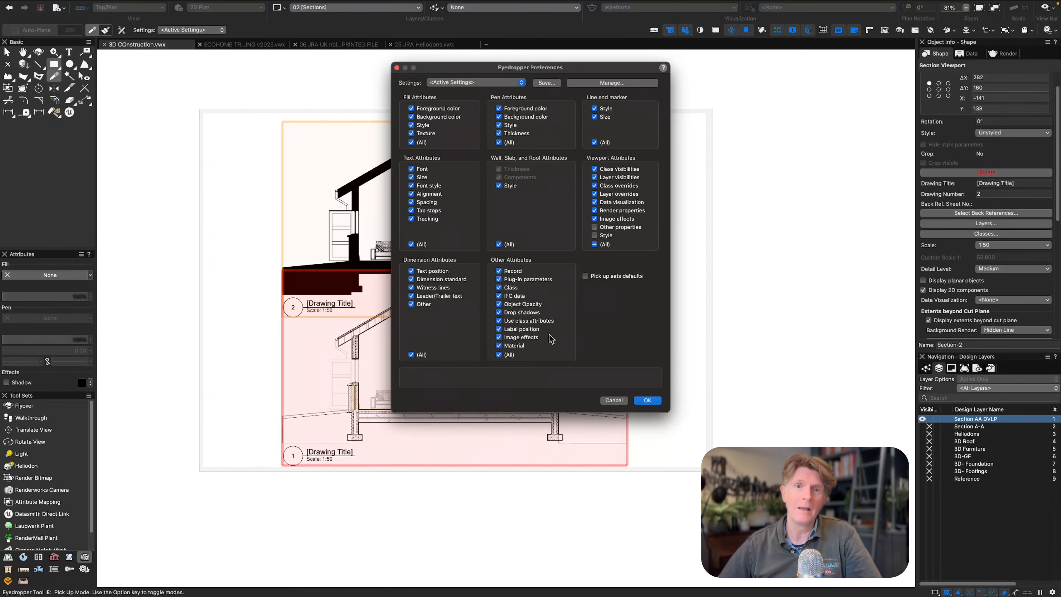
pyautogui.press('Return')
pyautogui.keyDown('alt'); pyautogui.click(557, 245); pyautogui.keyUp('alt')
pyautogui.press('x')
# Set the upper section viewport to separate cross sections using original object attributes, merging structural objects with the same fill and adding a profile line.
pyautogui.scroll(-10, 998, 298)
pyautogui.click(996, 286)
pyautogui.click(477, 147)
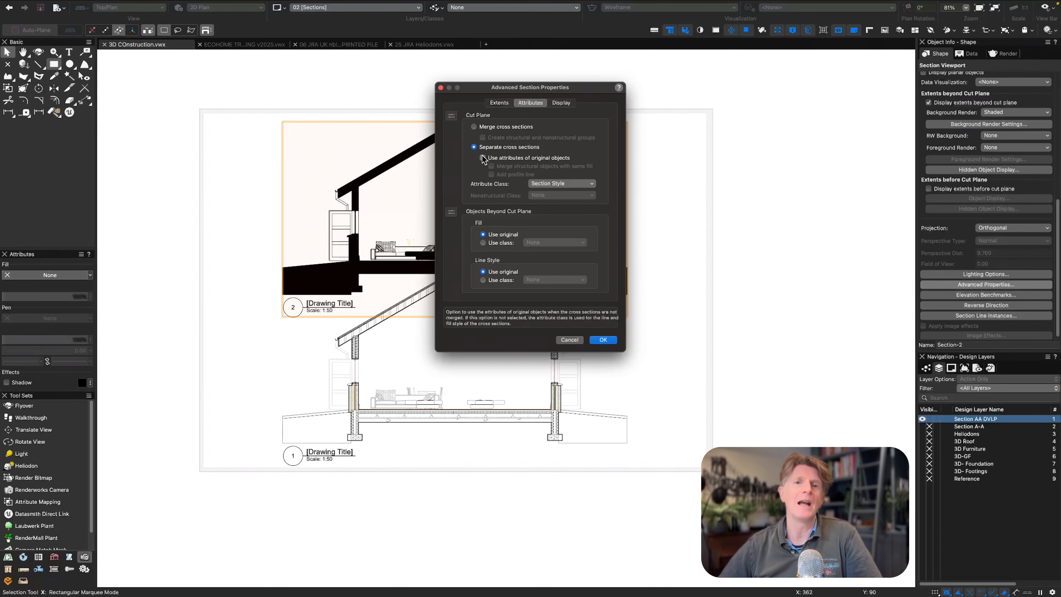
pyautogui.click(482, 158)
pyautogui.click(491, 166)
pyautogui.click(492, 175)
pyautogui.press('Return')
# Set the upper section viewport's projection to Perspective and update it.
pyautogui.scroll(-1, 1003, 274)
pyautogui.click(999, 227)
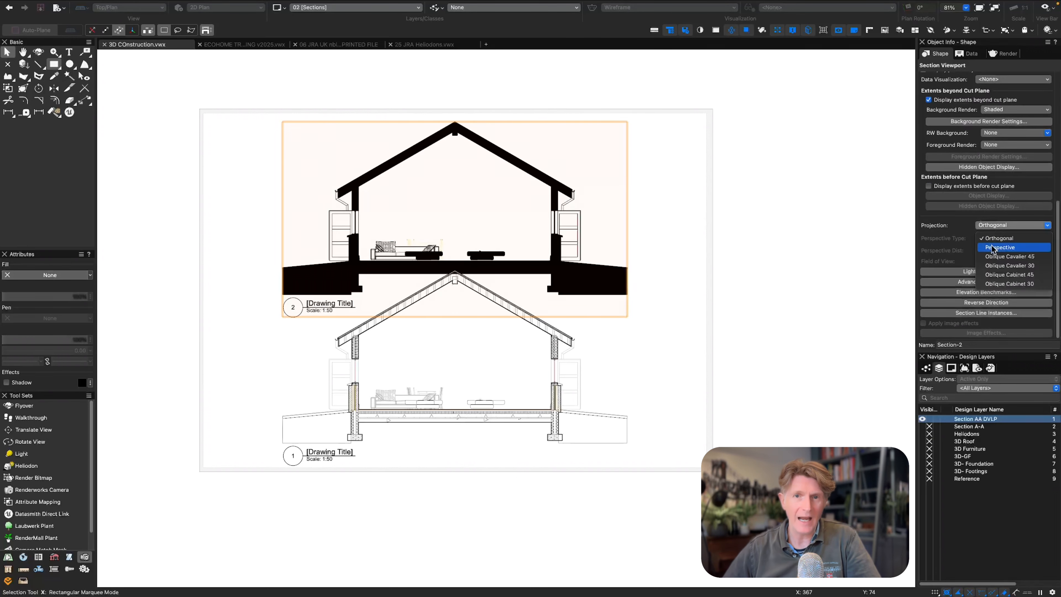
pyautogui.click(993, 247)
pyautogui.scroll(10, 990, 159)
pyautogui.click(989, 158)
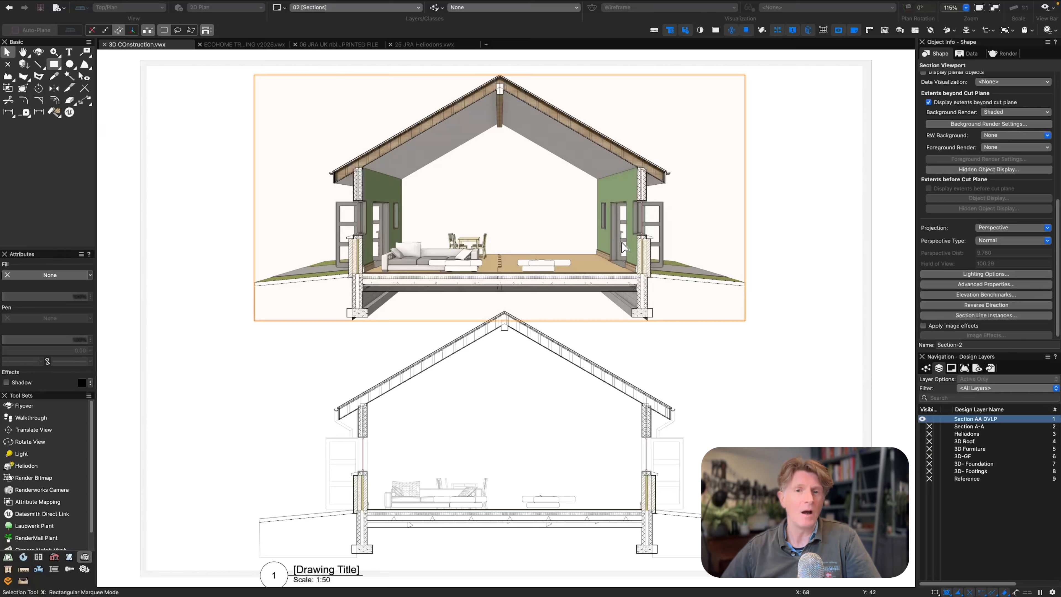
pyautogui.click(638, 377)
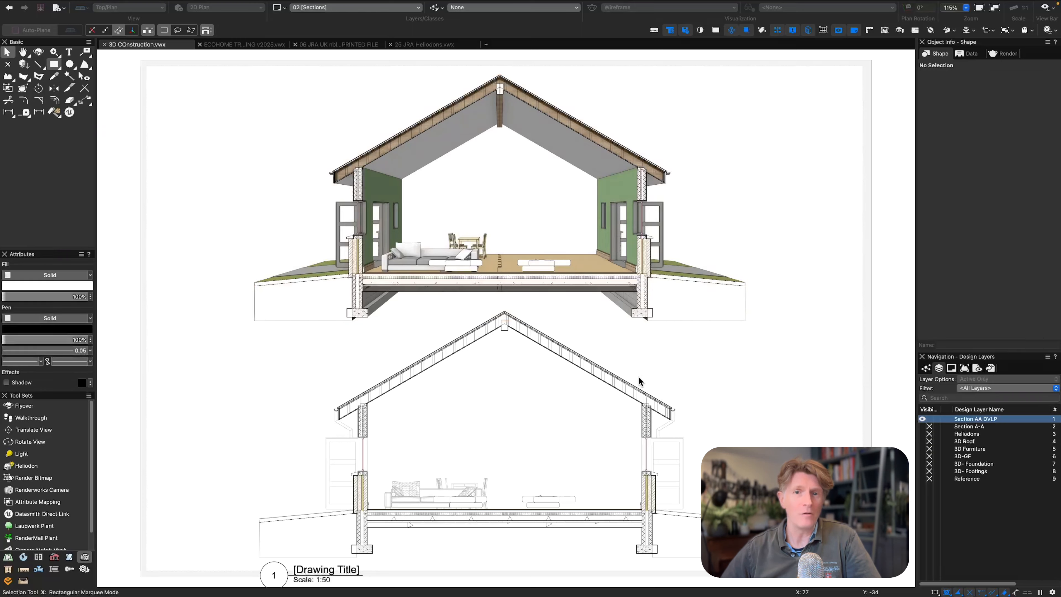
pyautogui.scroll(-2, 646, 361)
pyautogui.moveTo(659, 368)
pyautogui.mouseDown(button='middle')
pyautogui.moveTo(575, 284)
pyautogui.moveTo(550, 310)
pyautogui.mouseUp(button='middle')
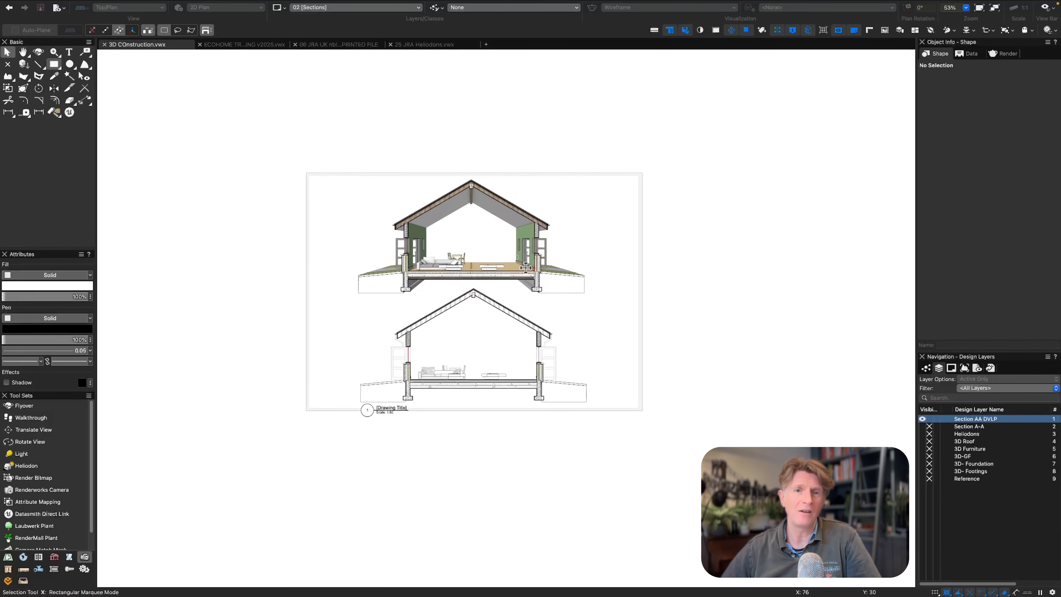
pyautogui.click(541, 257)
pyautogui.click(506, 169)
pyautogui.press('super+4')
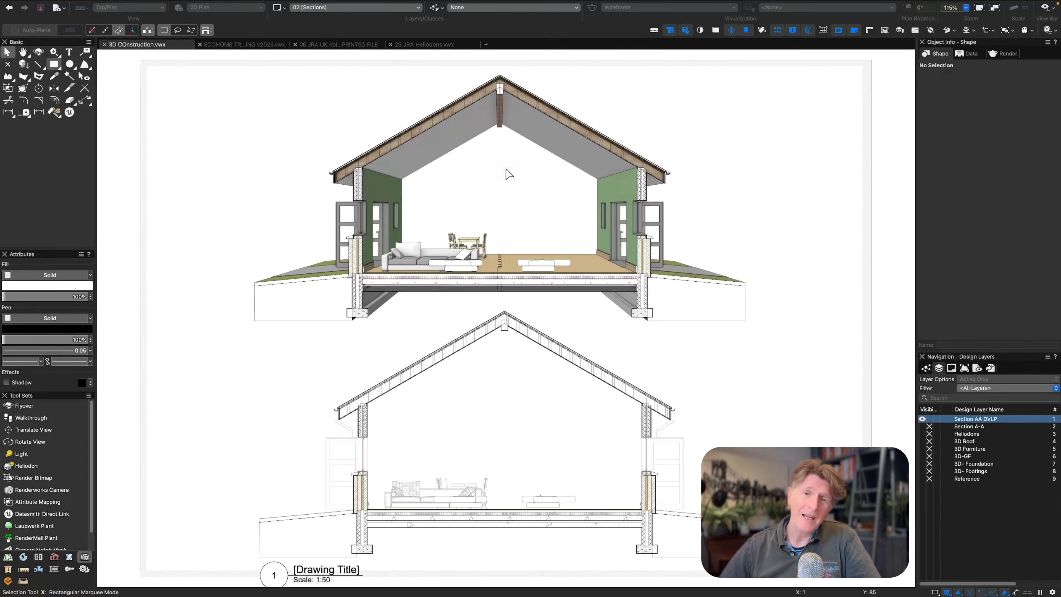
# Draw a rounded-rectangle Detail Callout around the eaves junction of the lower section and create its detail viewport on sheet layer 03 [Details].
pyautogui.click(24, 569)
pyautogui.scroll(-5, 36, 509)
pyautogui.scroll(-2, 35, 508)
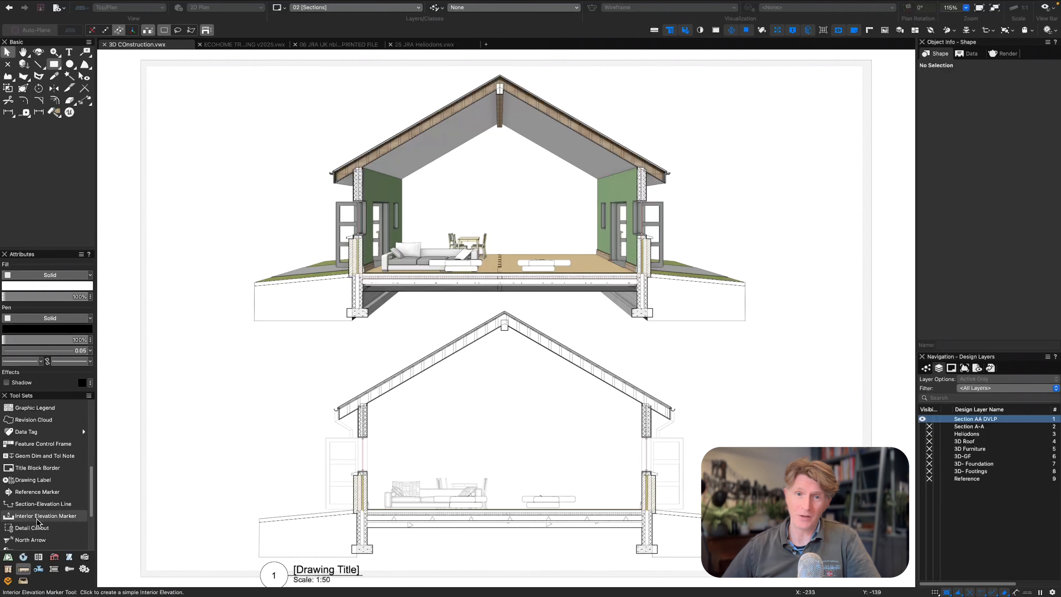
pyautogui.click(32, 527)
pyautogui.click(106, 31)
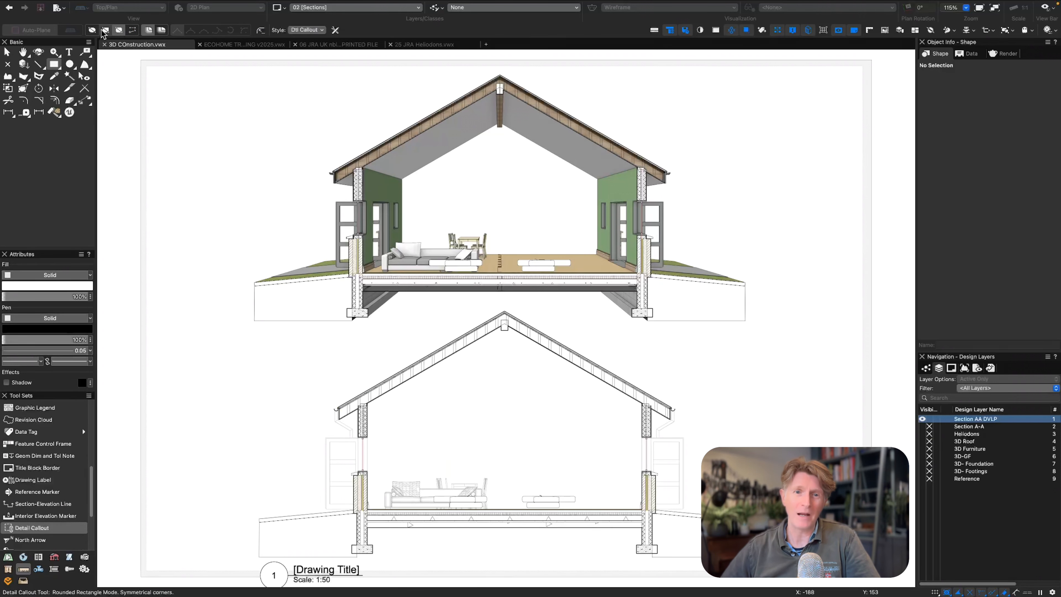
pyautogui.moveTo(325, 389); pyautogui.dragTo(383, 447)
pyautogui.click(296, 376)
pyautogui.click(680, 327)
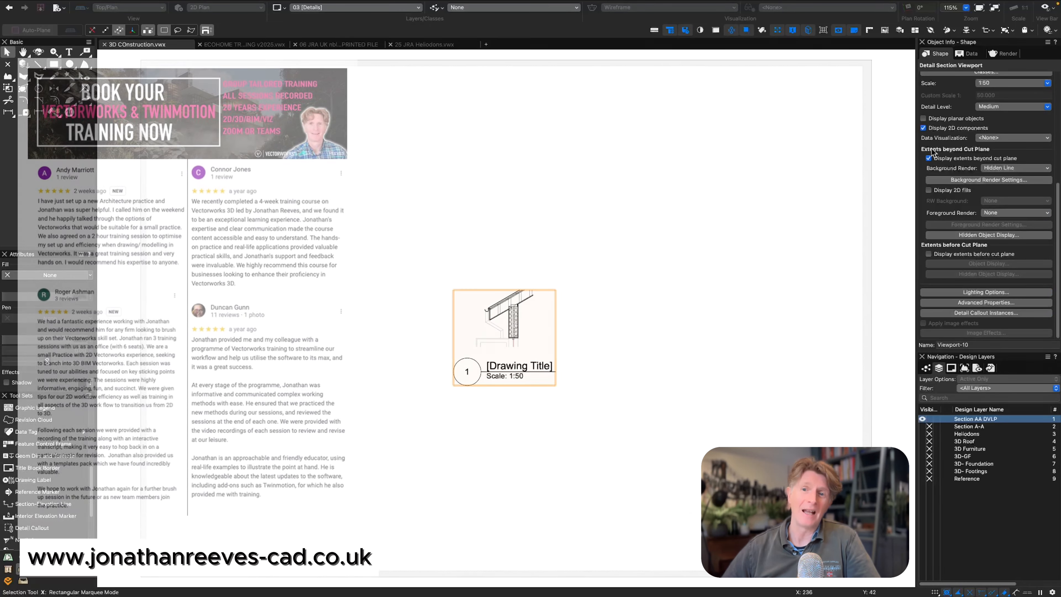
# Enable 2D fills for the detail viewport, set its scale to 1:10 and update it.
pyautogui.click(928, 190)
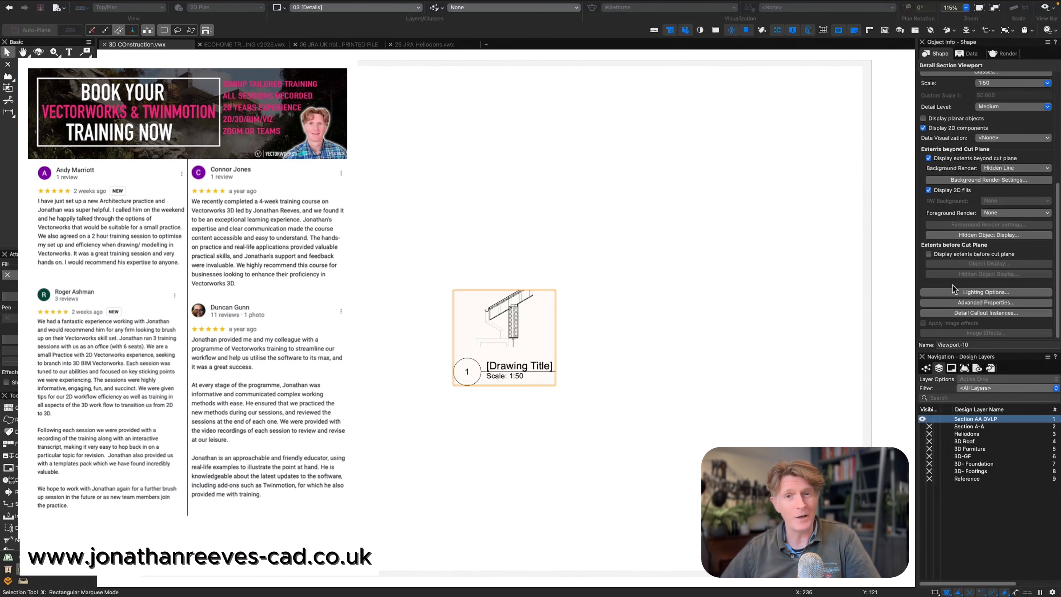
pyautogui.scroll(3, 1006, 170)
pyautogui.click(1002, 126)
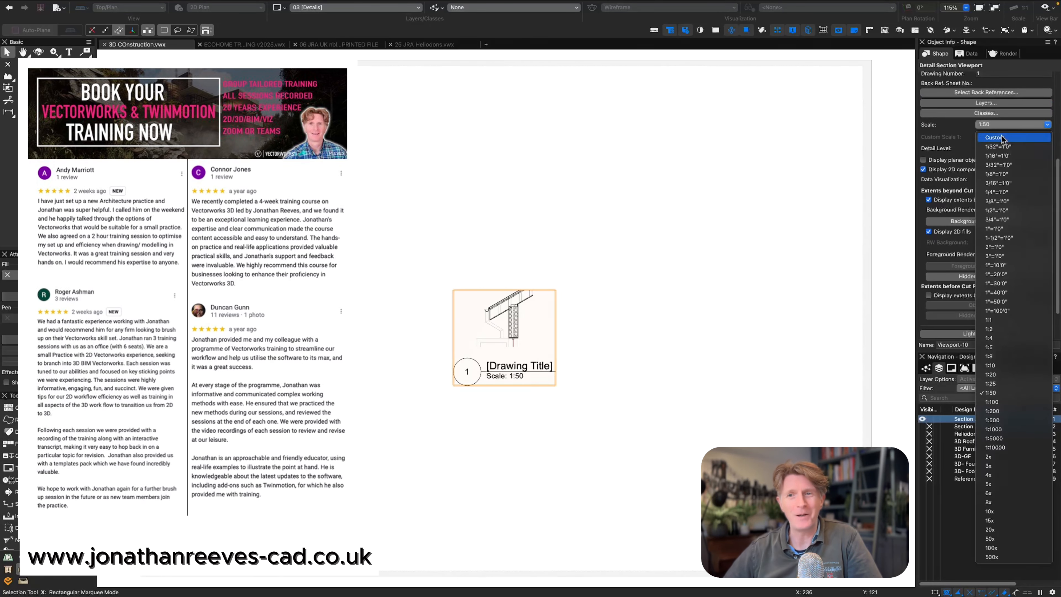
pyautogui.click(996, 365)
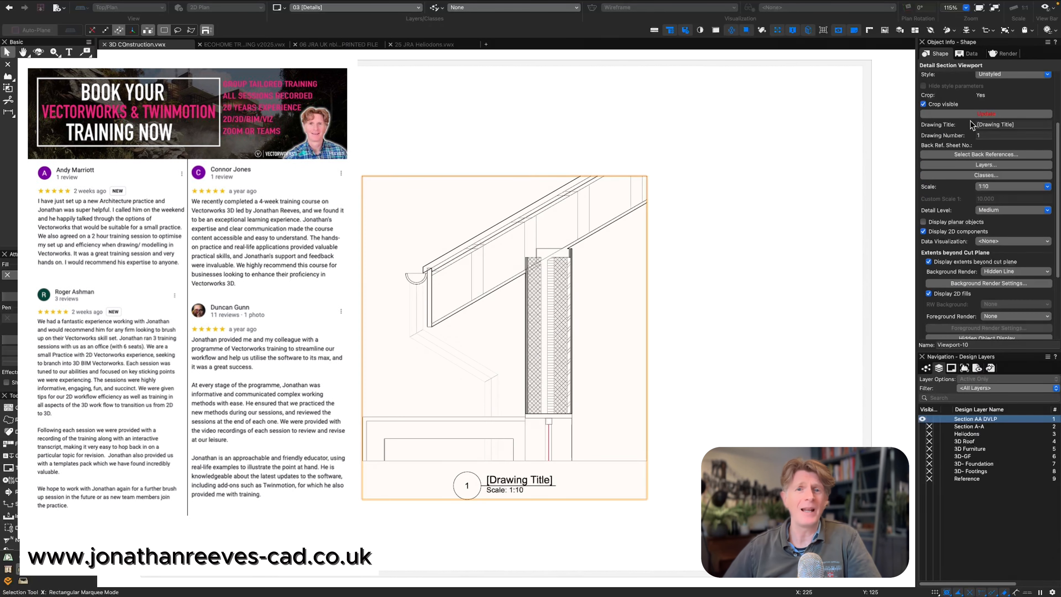
pyautogui.click(972, 114)
# Reposition the eaves detail viewport in the upper-left area of the Details sheet, leaving room for notes beside it.
pyautogui.click(635, 134)
pyautogui.moveTo(525, 222); pyautogui.dragTo(335, 138)
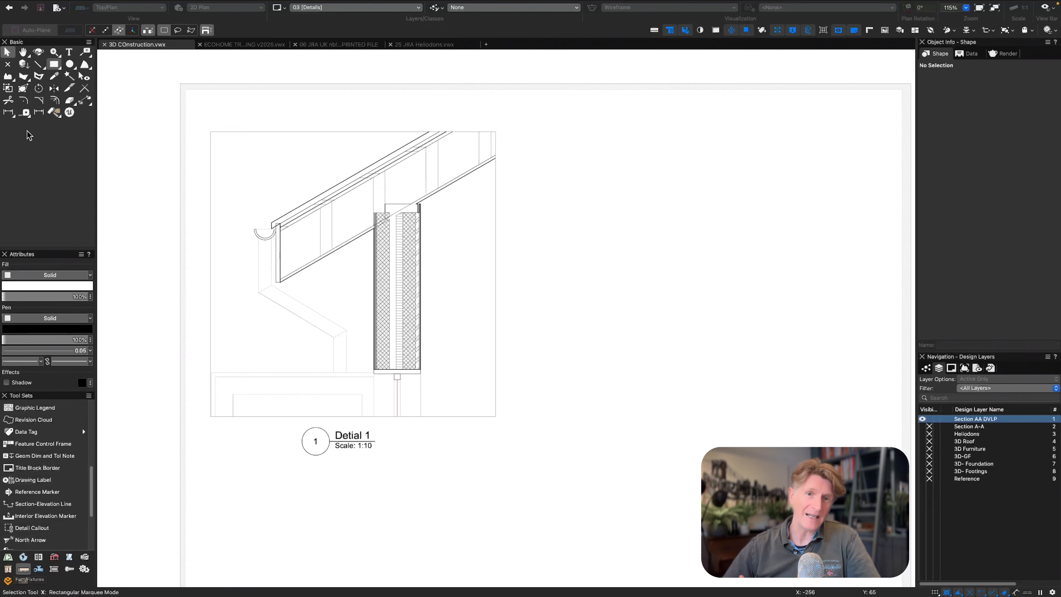
pyautogui.click(68, 54)
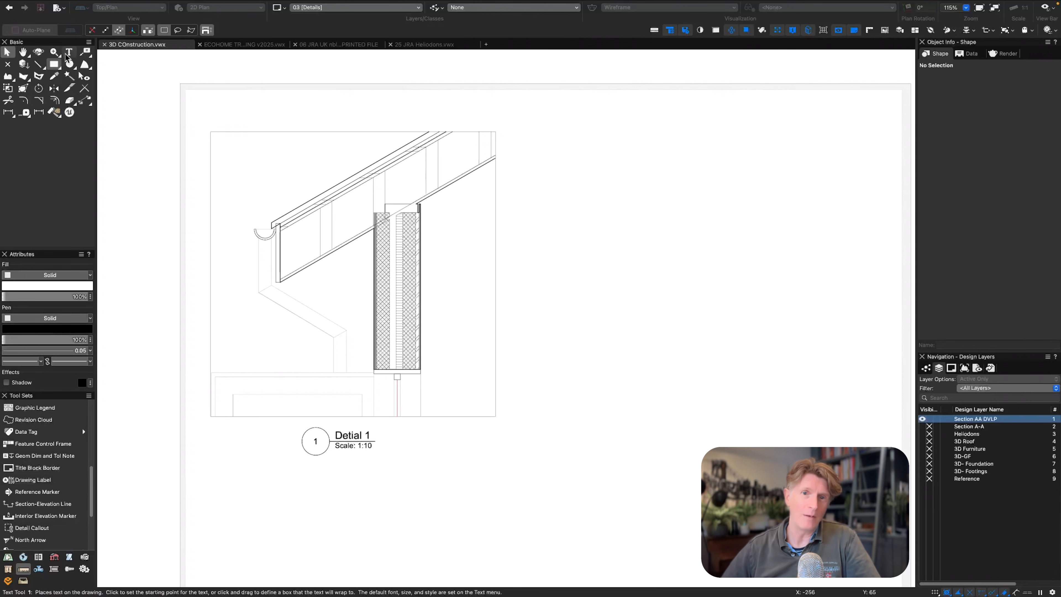
pyautogui.press('x')
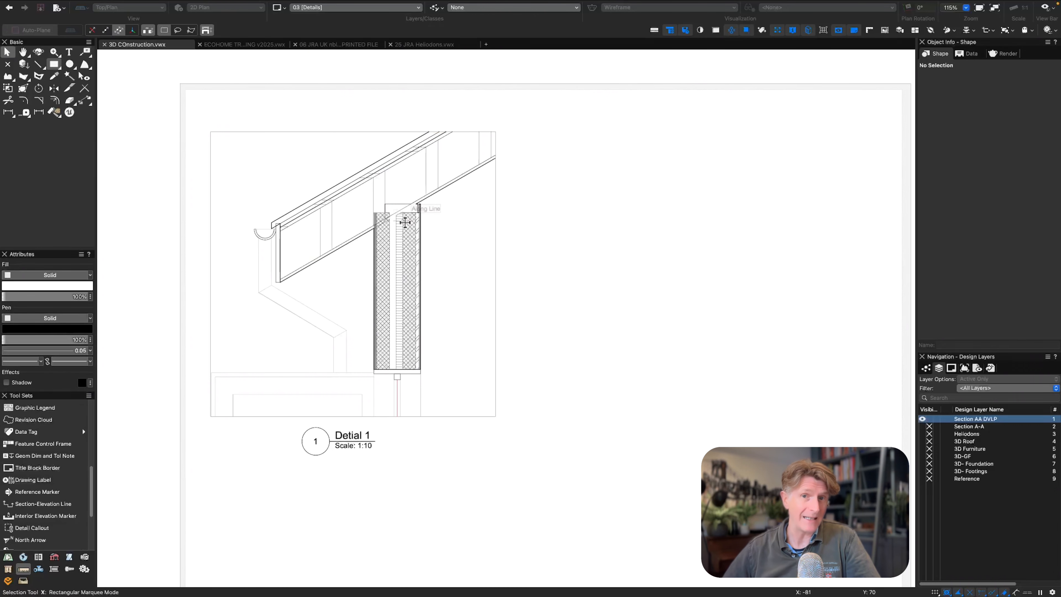
pyautogui.moveTo(405, 222); pyautogui.dragTo(498, 222)
# Place a callout with its leader starting at the wall build-up and its text outside the eaves detail.
pyautogui.click(85, 52)
pyautogui.click(380, 233)
pyautogui.click(293, 183)
pyautogui.click(398, 153)
pyautogui.click(397, 142)
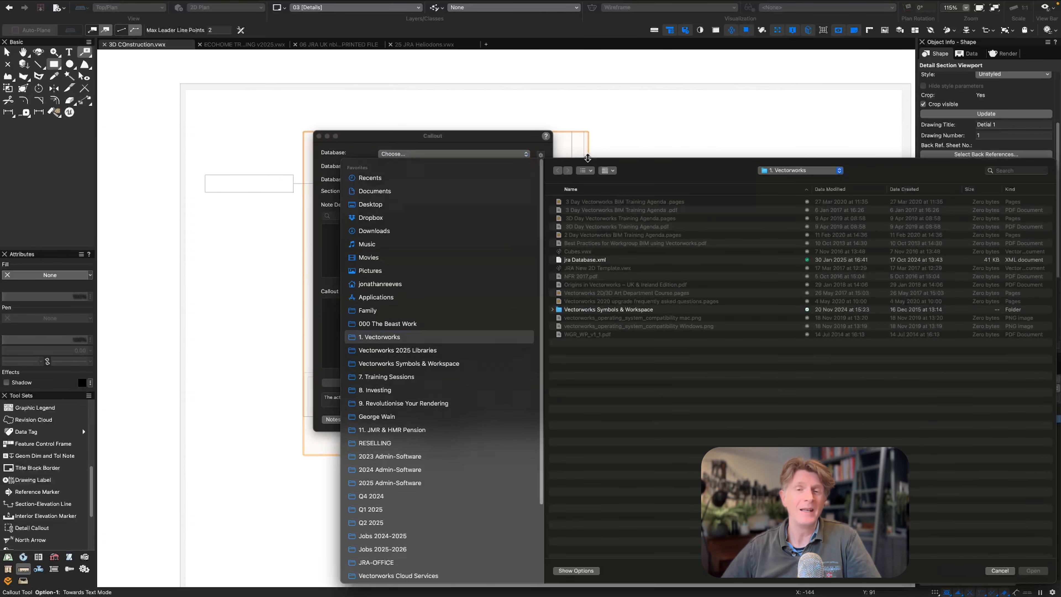
pyautogui.click(1007, 172)
pyautogui.write('jra databse')
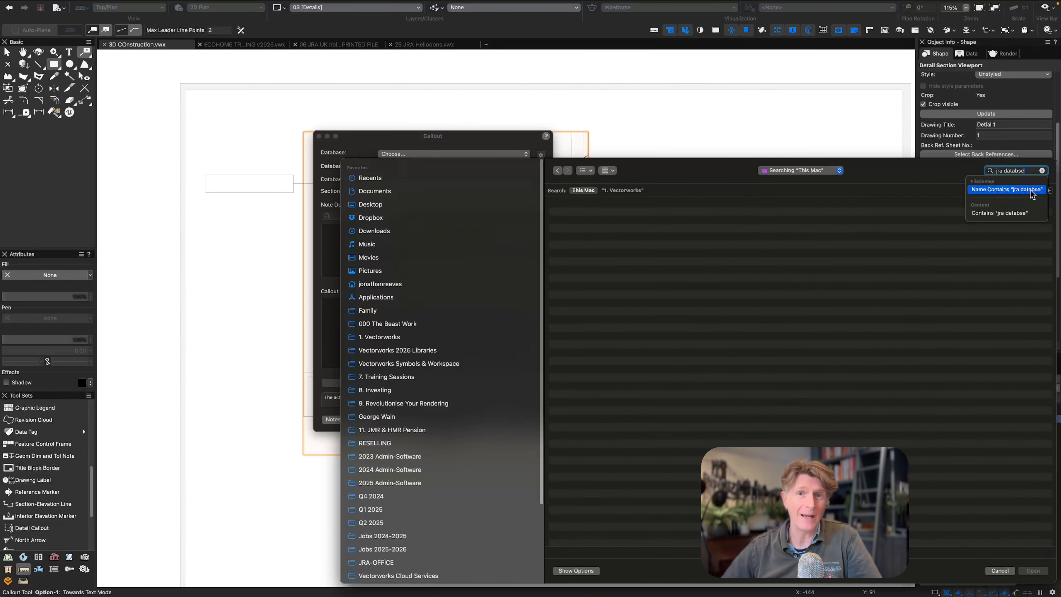
pyautogui.click(1000, 570)
# Browse for a custom callout note database and search this Mac for "jra database".
pyautogui.click(438, 154)
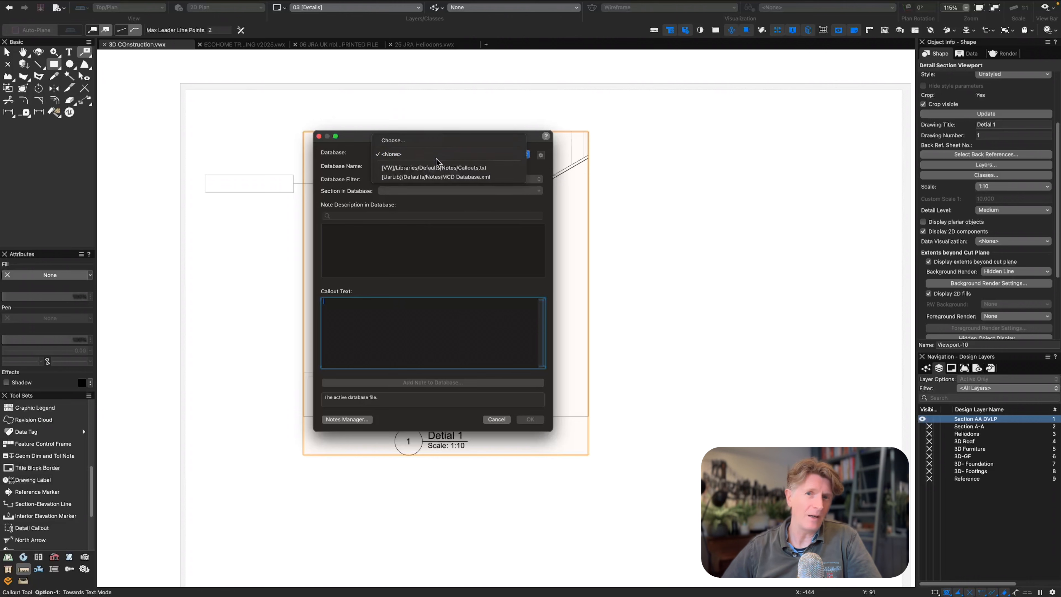
pyautogui.click(407, 144)
pyautogui.click(1009, 170)
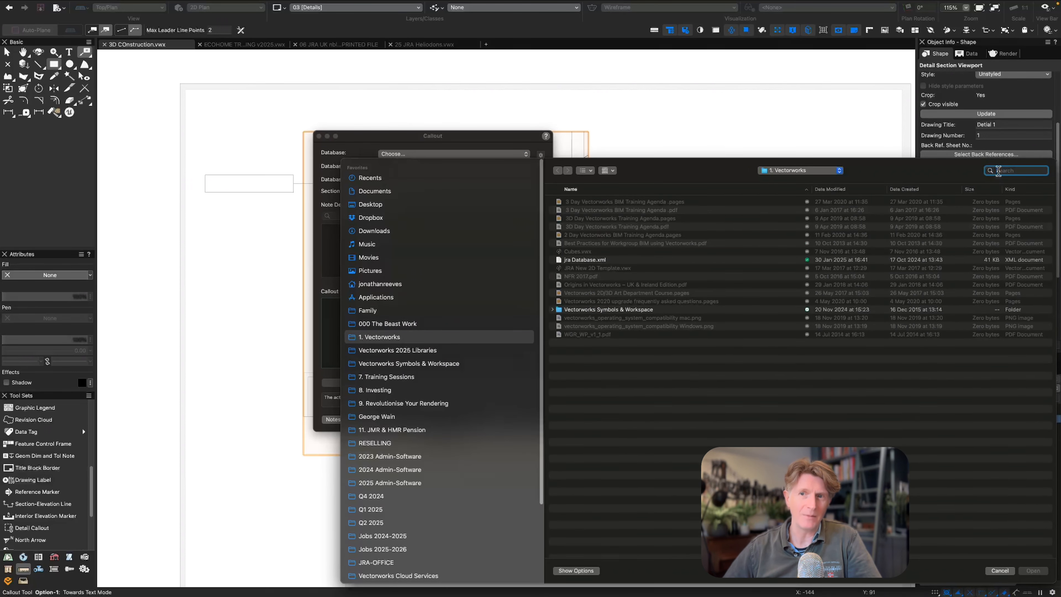
pyautogui.write('jra database')
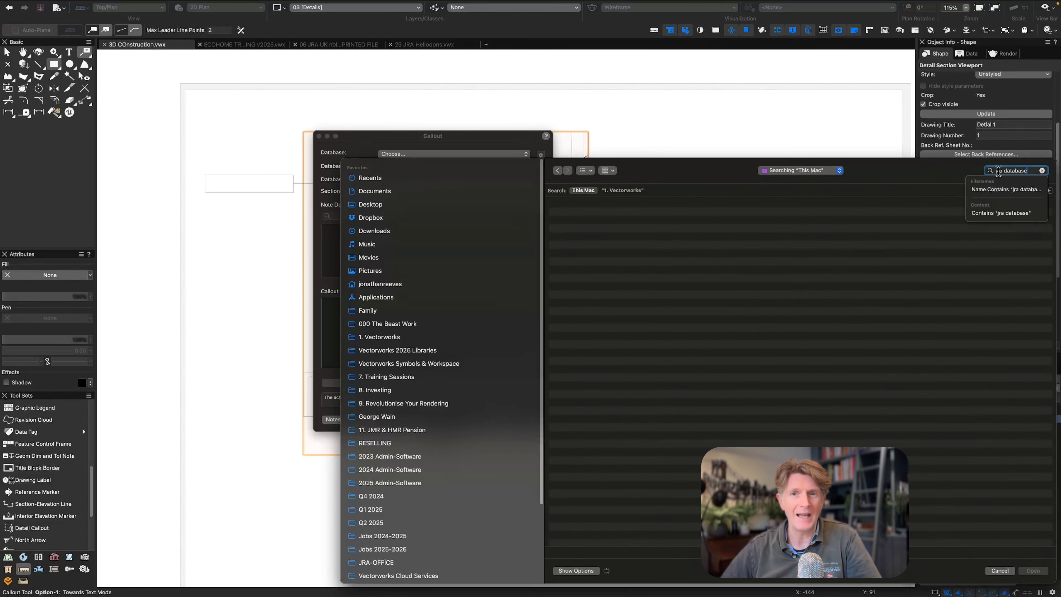
pyautogui.press('Return')
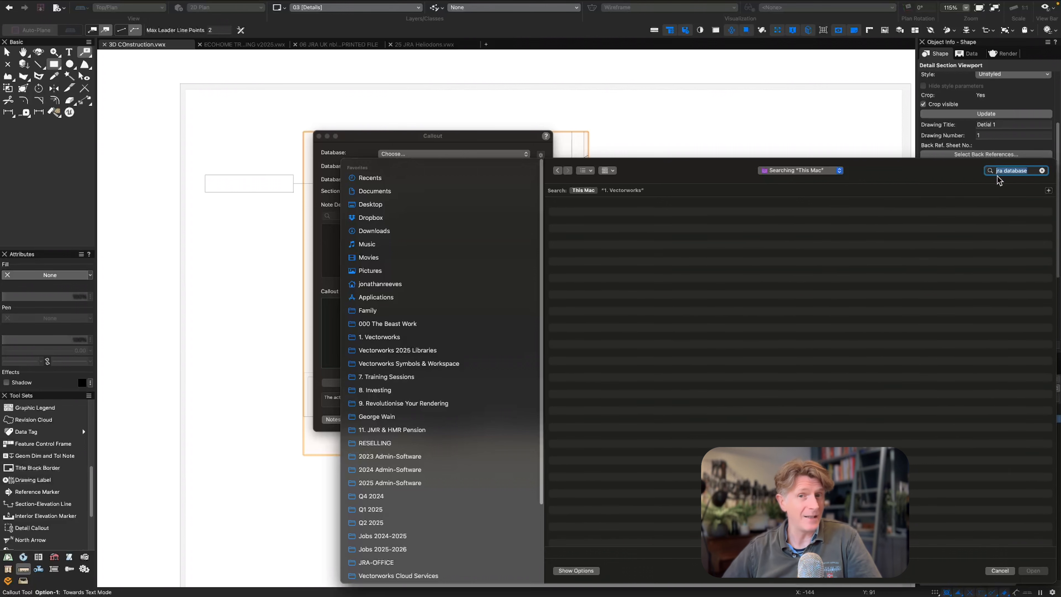
pyautogui.click(1010, 171)
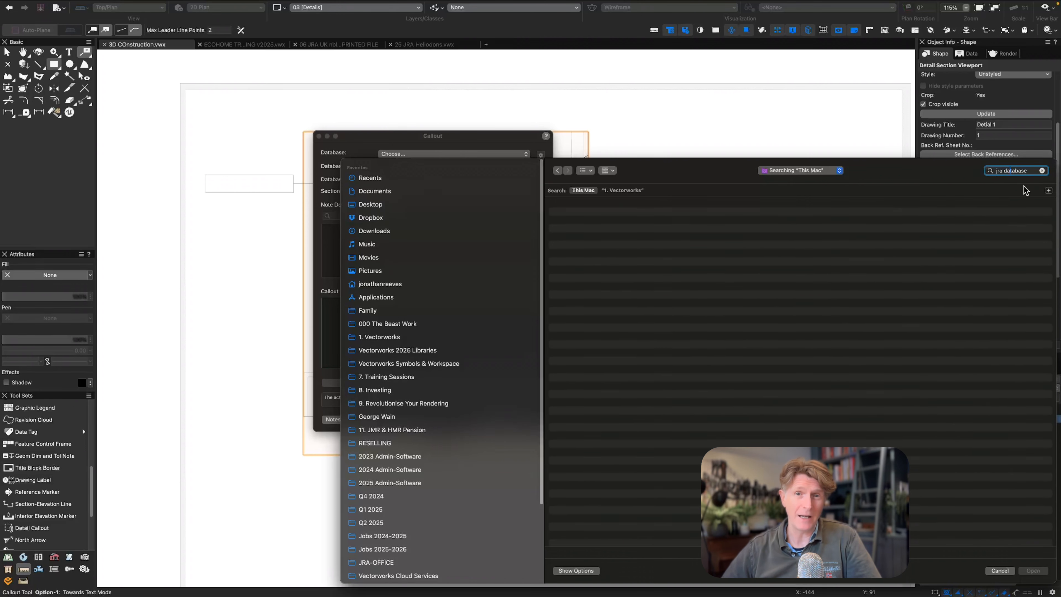
pyautogui.click(622, 192)
pyautogui.click(576, 192)
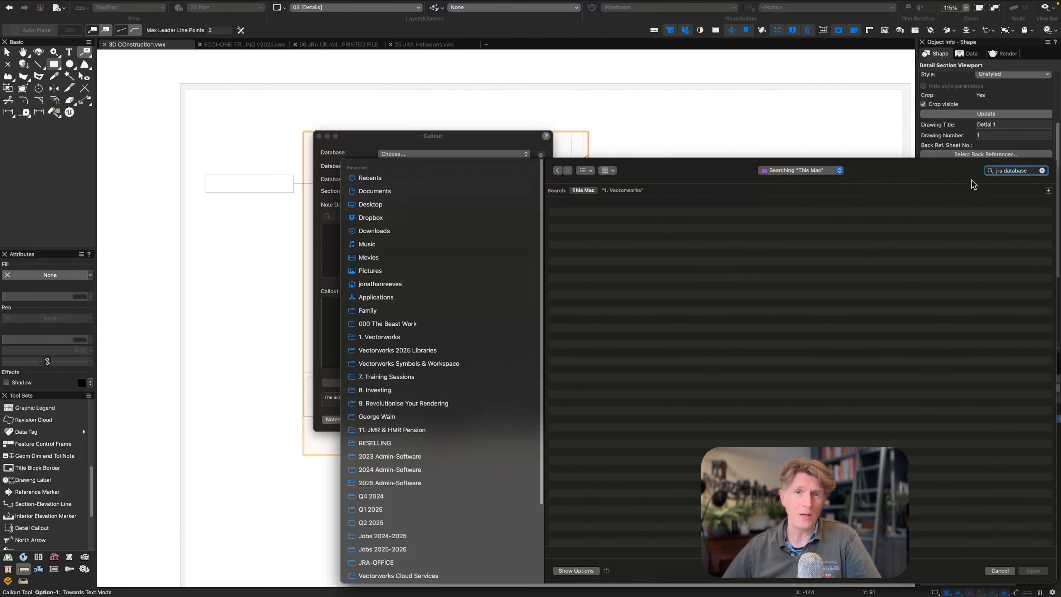
pyautogui.tripleClick(1029, 171)
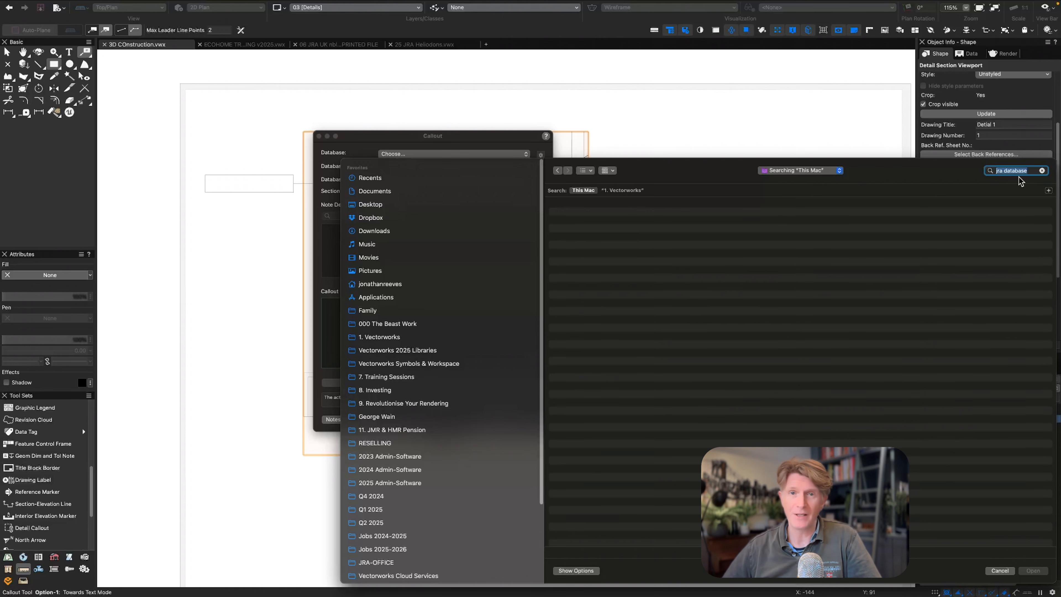
# Reveal the file type options, search file names for "database" and load jra Database.xml as the callout database.
pyautogui.click(574, 571)
pyautogui.click(604, 551)
pyautogui.click(604, 539)
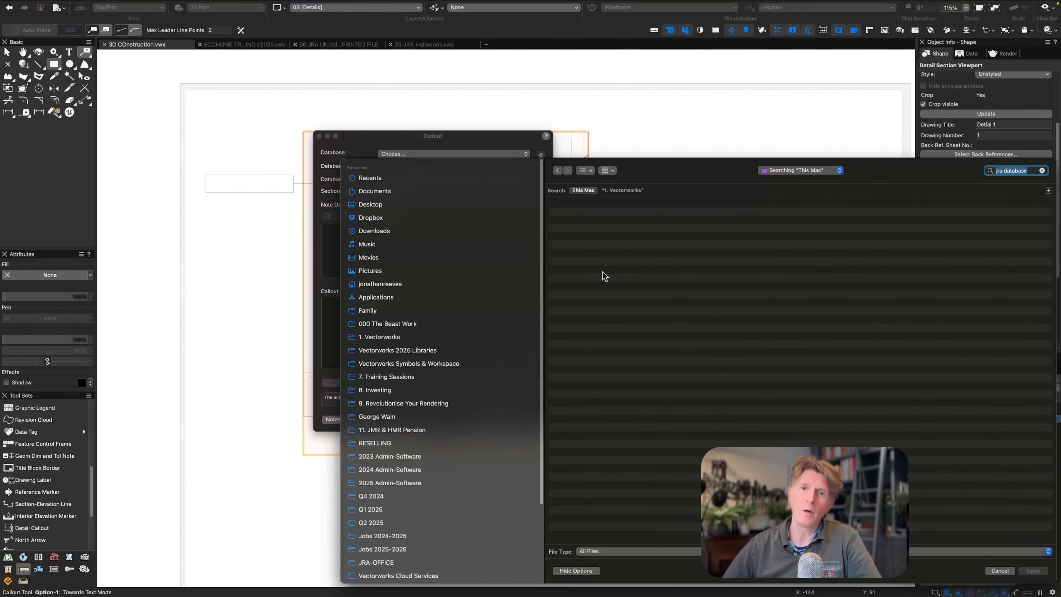
pyautogui.write('database')
pyautogui.click(1018, 189)
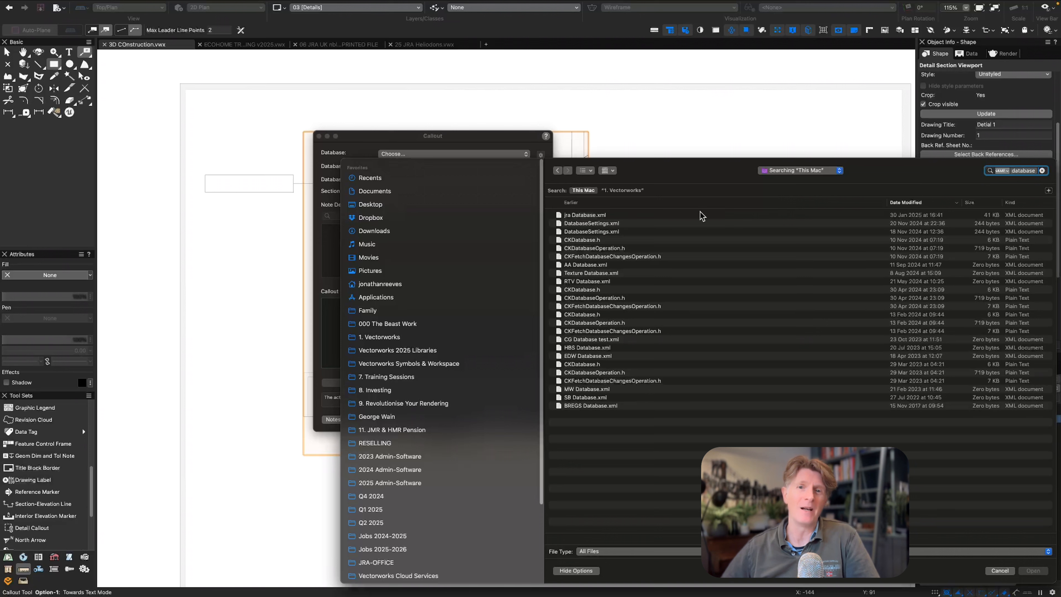
pyautogui.click(577, 217)
pyautogui.doubleClick(577, 217)
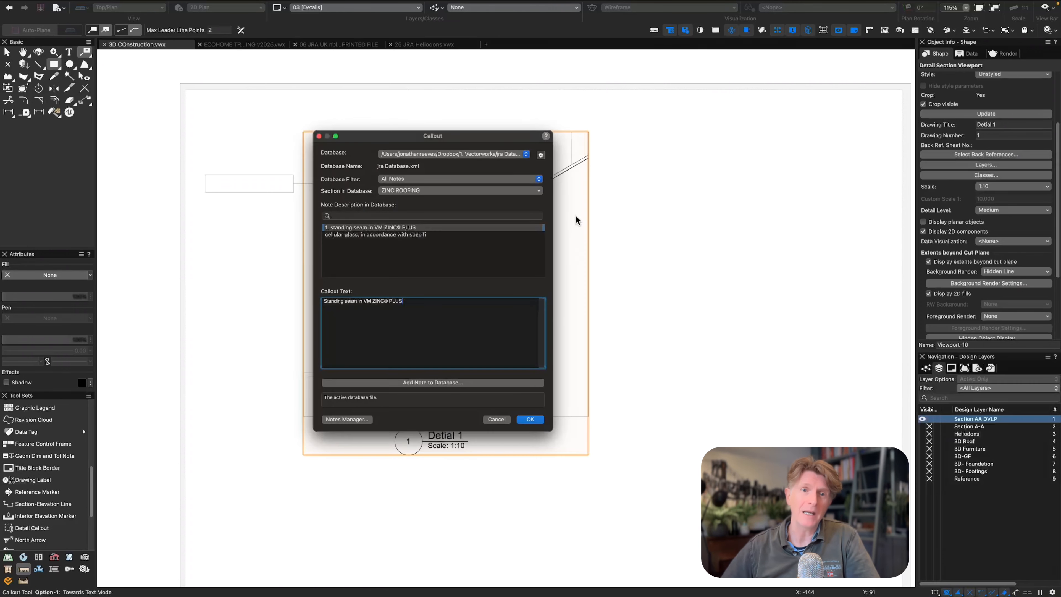
# Fill the gutter callout with the RAINWATER GOODS note from the database and accept updating the database.
pyautogui.click(438, 191)
pyautogui.write('rwo')
pyautogui.press('BackSpace')
pyautogui.press('BackSpace')
pyautogui.press('BackSpace')
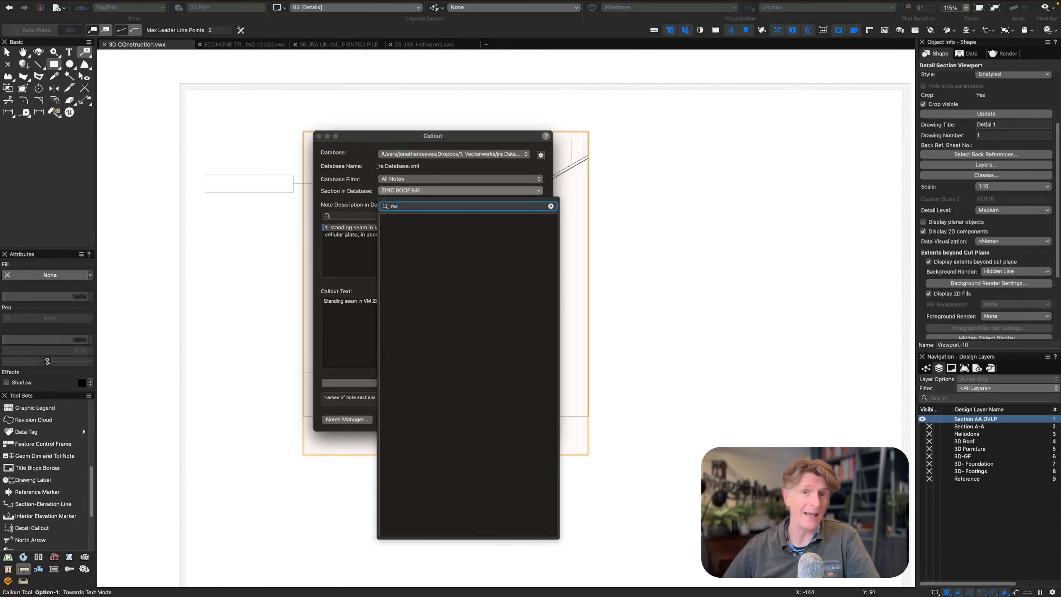
pyautogui.write('ra')
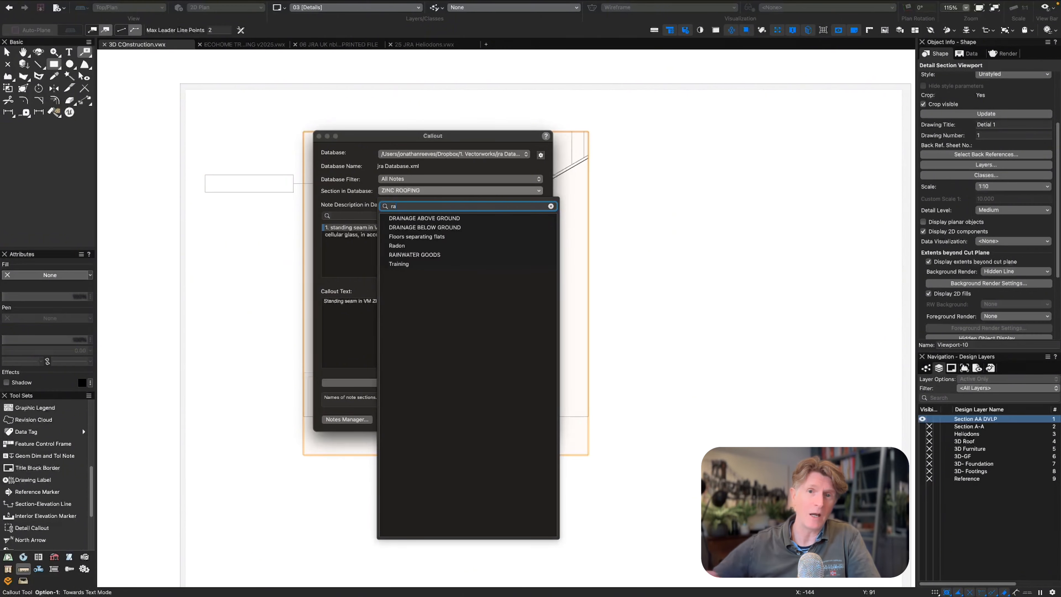
pyautogui.click(417, 255)
pyautogui.click(529, 419)
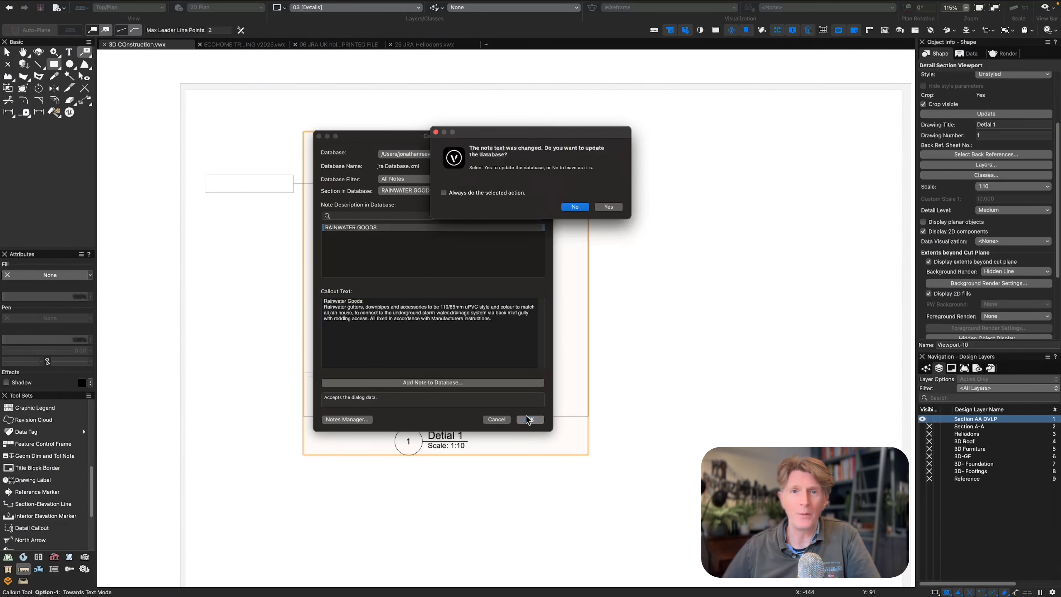
pyautogui.click(608, 206)
pyautogui.click(609, 208)
pyautogui.press('x')
pyautogui.press('x')
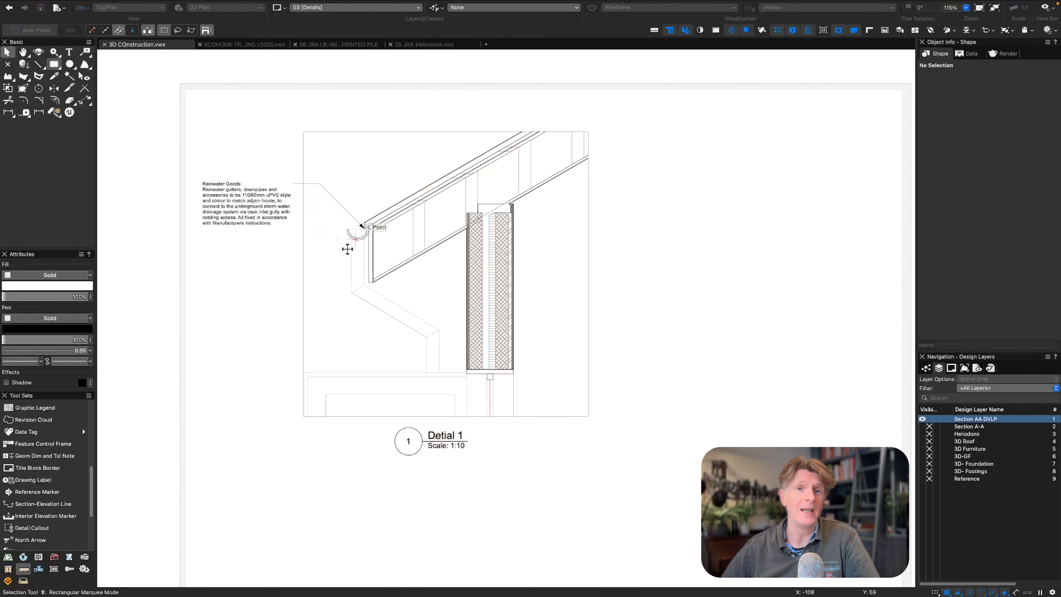
# Add a callout from the wall's inner face to outside the detail, using the EXTERNAL WALLS note, and accept updating the database.
pyautogui.click(84, 52)
pyautogui.click(513, 273)
pyautogui.click(585, 273)
pyautogui.click(418, 203)
pyautogui.click(529, 419)
pyautogui.click(608, 206)
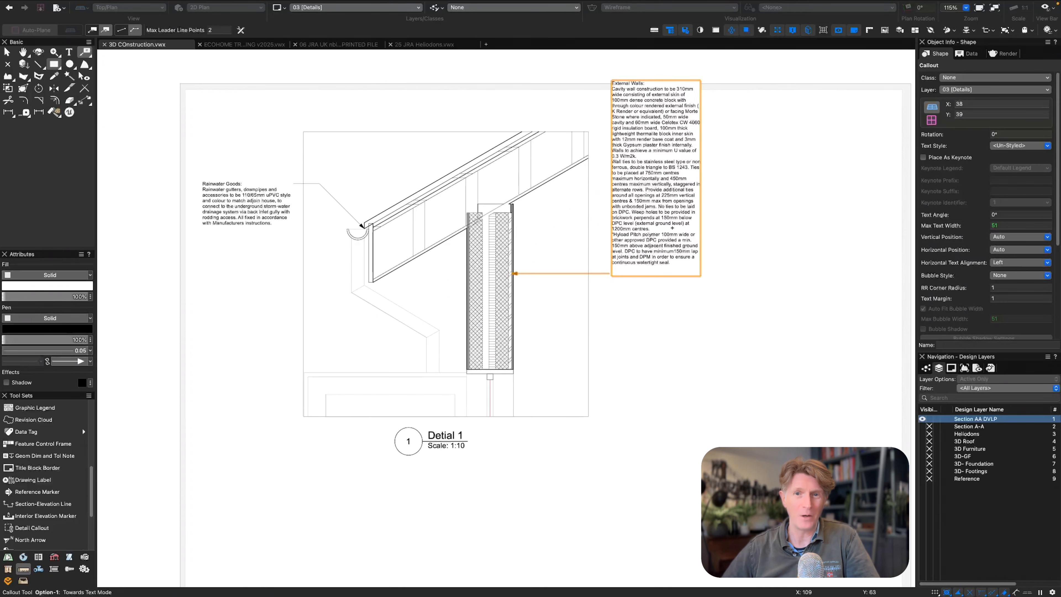
# Set the vertical text position of both the rainwater goods and external walls callouts to Center.
pyautogui.press('x')
pyautogui.keyDown('shift'); pyautogui.click(246, 205); pyautogui.keyUp('shift')
pyautogui.click(1005, 237)
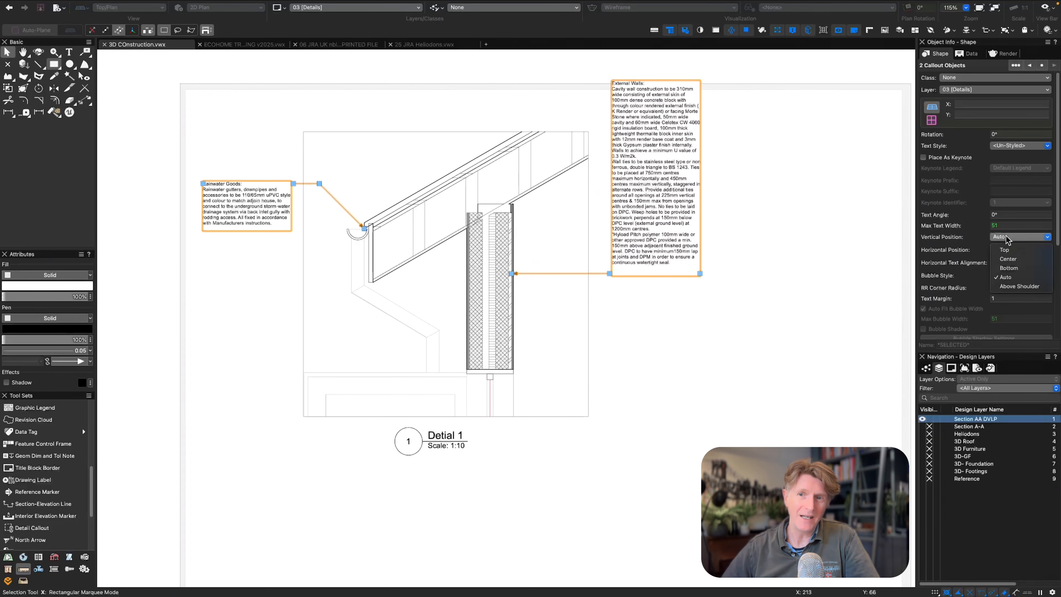
pyautogui.click(1008, 258)
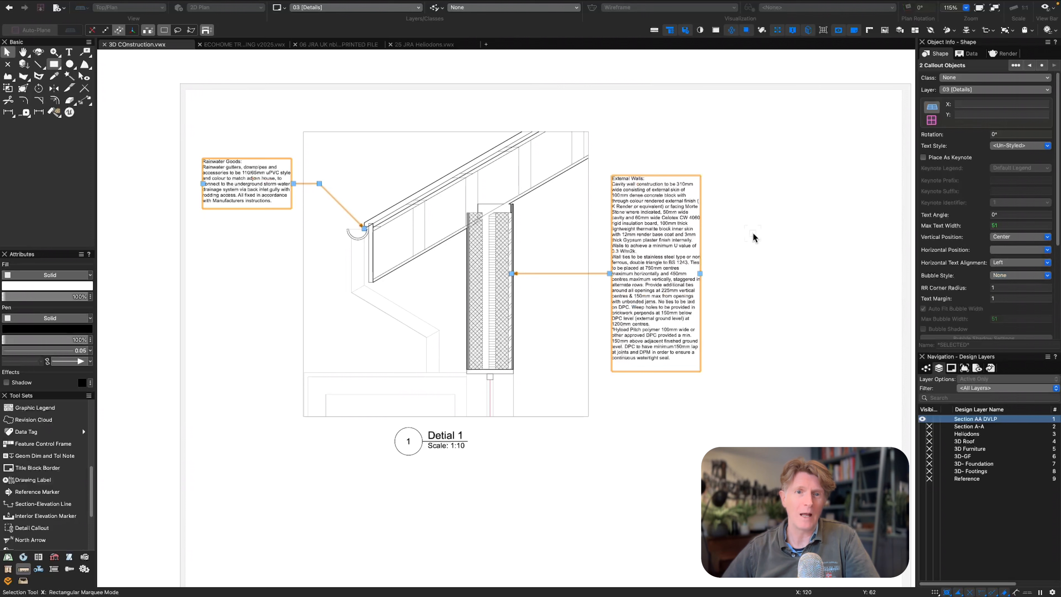
pyautogui.click(753, 238)
# Add a callout from the roof covering to above the detail, using the zinc roofing note "Standing seam in VM ZINC PLUS".
pyautogui.click(84, 52)
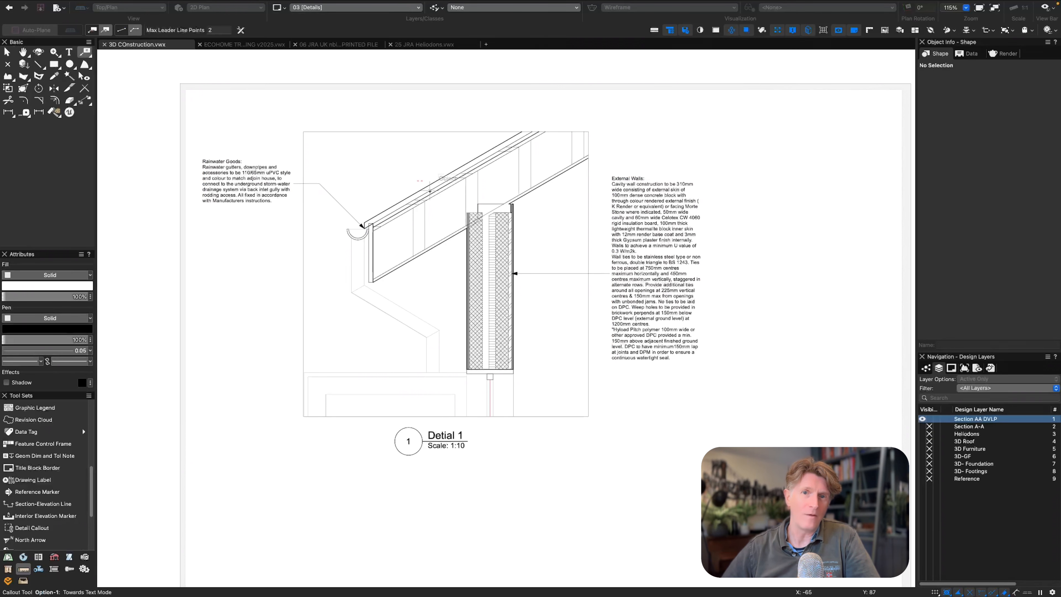
pyautogui.click(430, 191)
pyautogui.click(488, 115)
pyautogui.click(414, 191)
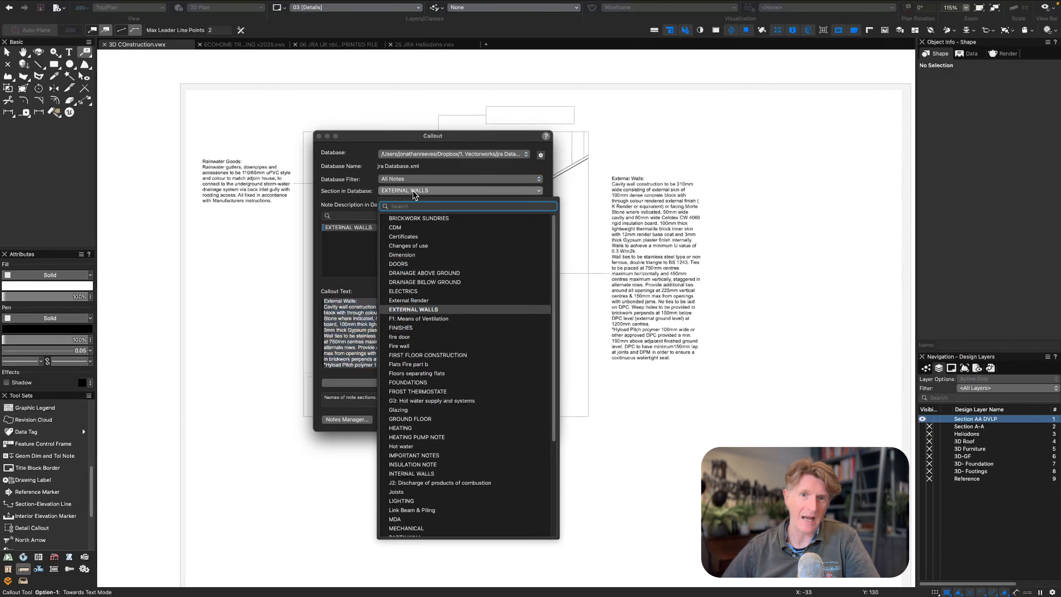
pyautogui.write('roof')
pyautogui.click(407, 215)
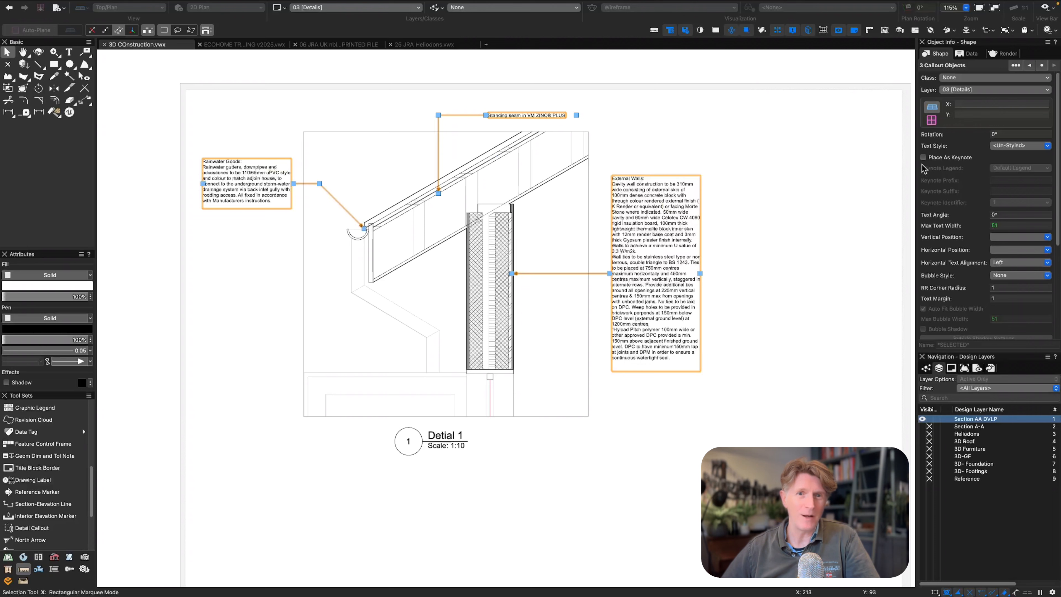
# Convert the three callouts to keynotes and place their Notes legend in the empty area beside the eaves detail.
pyautogui.click(924, 156)
pyautogui.click(404, 109)
pyautogui.moveTo(388, 141); pyautogui.dragTo(796, 133)
pyautogui.click(656, 117)
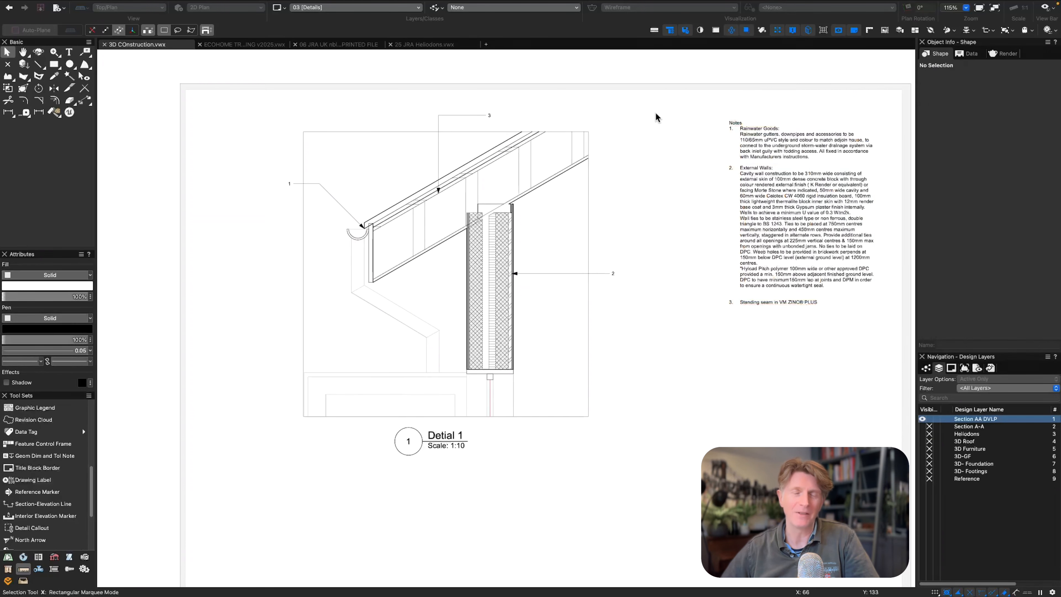
pyautogui.hscroll(3, 644, 200)
pyautogui.scroll(-2, 643, 201)
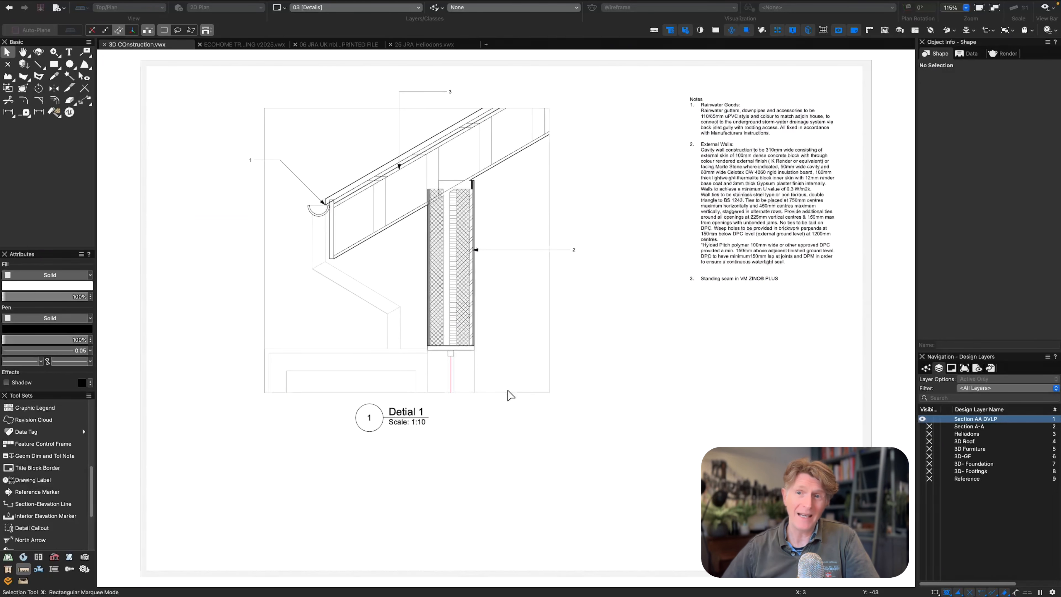